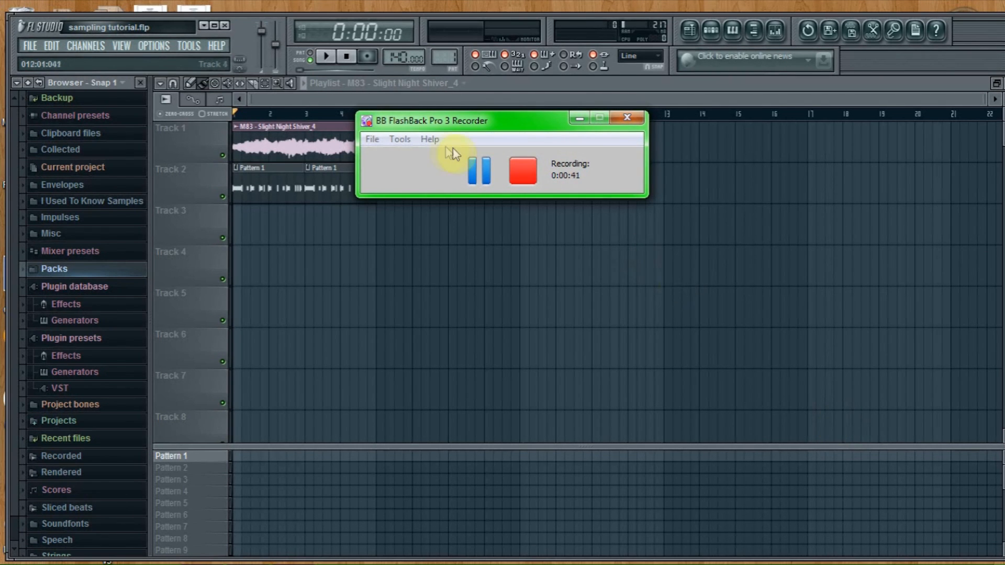
- Delete the M83 - Slight Night Shiver channel and clear its audio clip and the Pattern 1 clips from the playlist
{"action": "left_click_drag", "start_coordinate": [473, 132], "coordinate": [622, 324]}
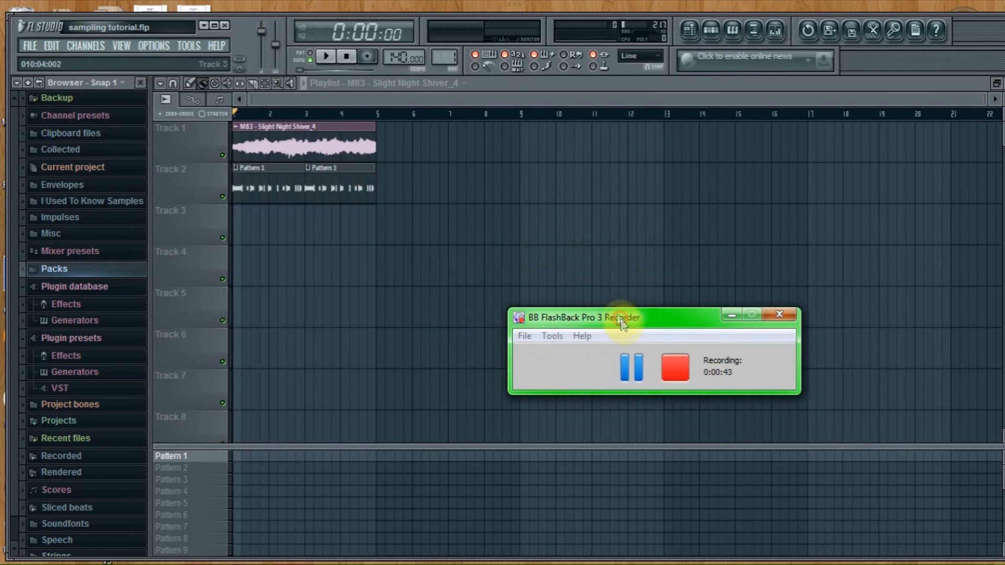
{"action": "right_click", "coordinate": [255, 131]}
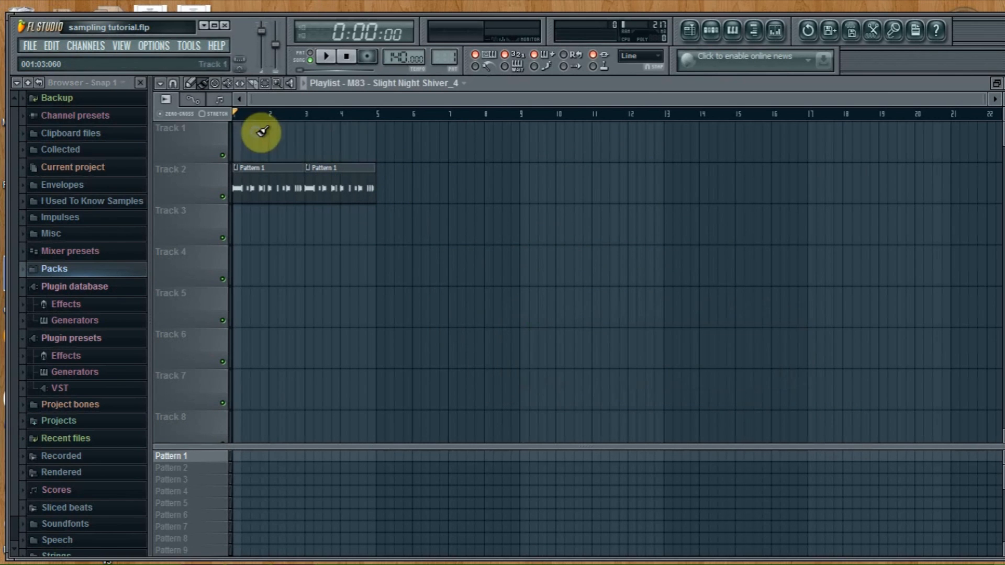
{"action": "left_click", "coordinate": [710, 33]}
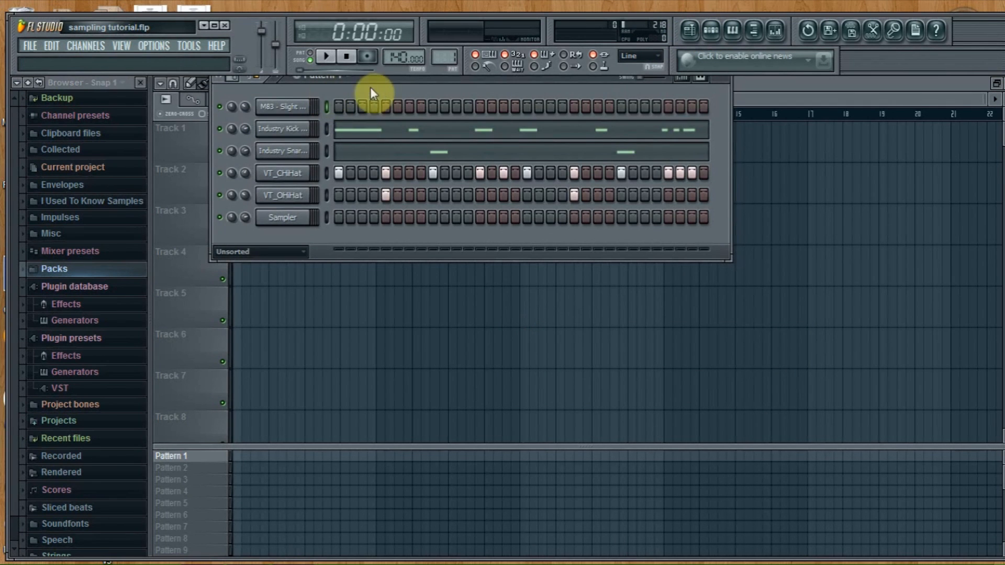
{"action": "left_click_drag", "start_coordinate": [384, 80], "coordinate": [470, 162]}
{"action": "right_click", "coordinate": [381, 188]}
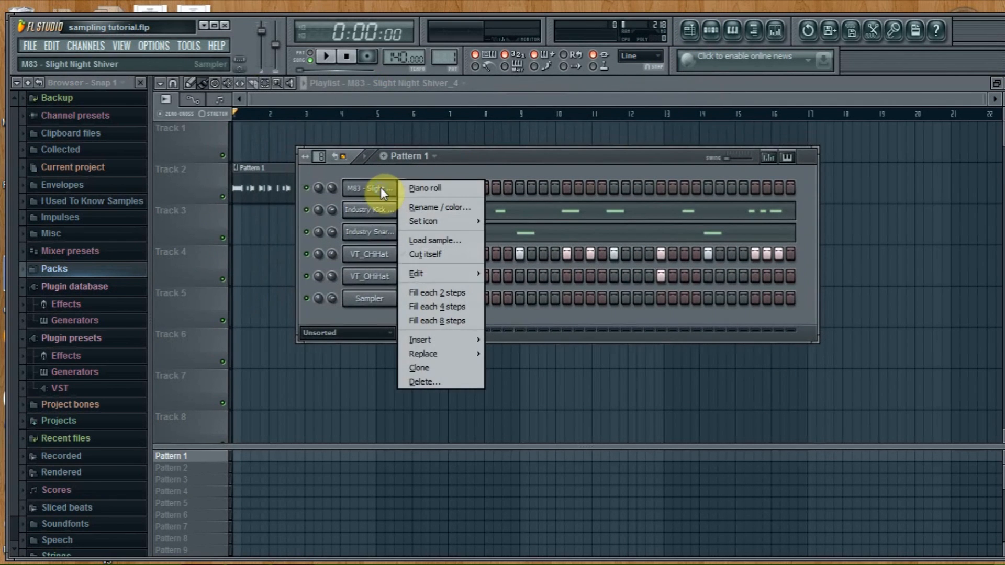
{"action": "left_click", "coordinate": [461, 381]}
{"action": "left_click", "coordinate": [576, 329]}
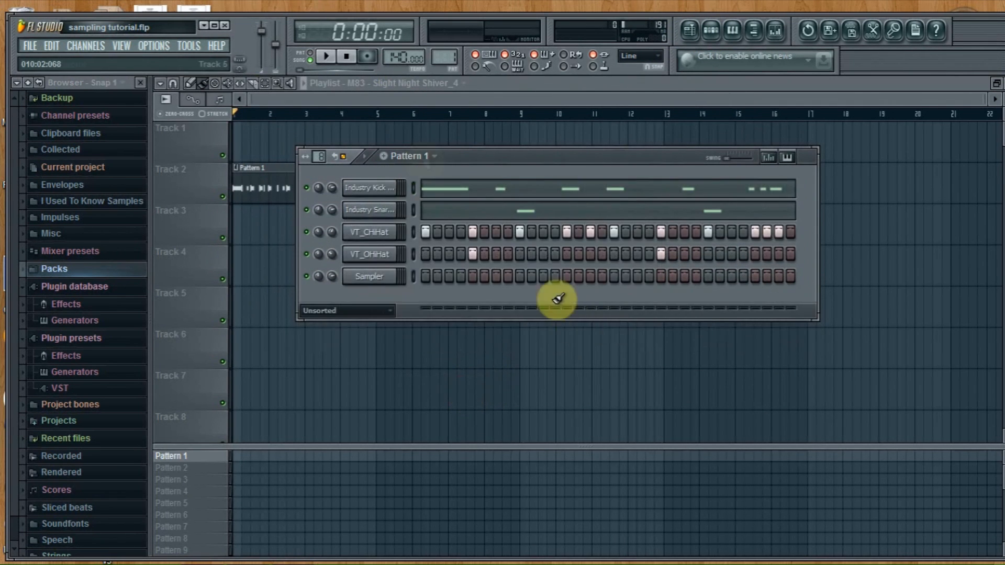
{"action": "left_click", "coordinate": [388, 155]}
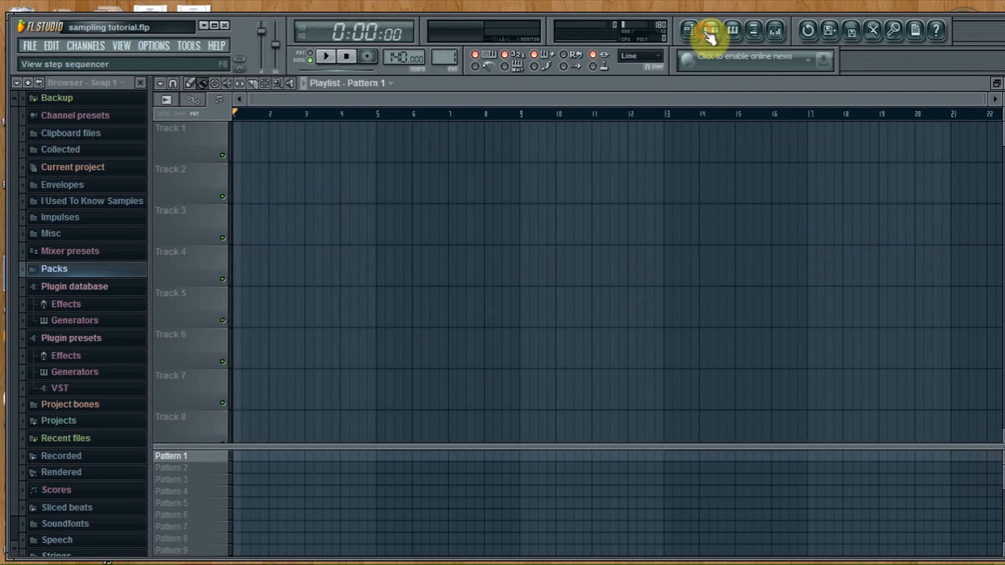
- Show the step sequencer and mixer, and open the Edison audio editor on the Master track
{"action": "left_click", "coordinate": [710, 30]}
{"action": "left_click", "coordinate": [775, 33]}
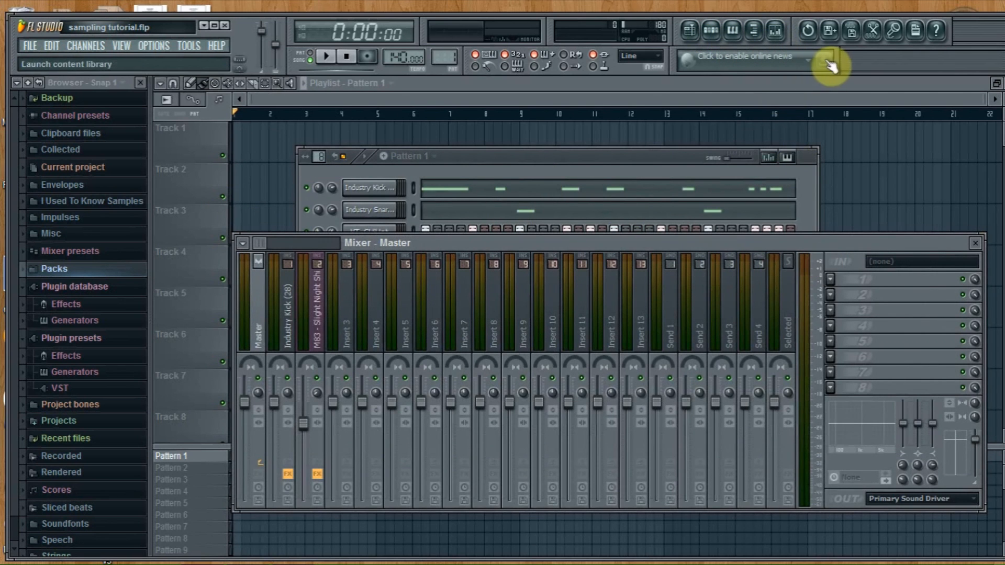
{"action": "left_click", "coordinate": [873, 32]}
{"action": "left_click_drag", "start_coordinate": [598, 308], "coordinate": [532, 181]}
- Load the M83 - Slight Night Shiver sample from the desktop Samples folder into Edison
{"action": "left_click", "coordinate": [278, 233]}
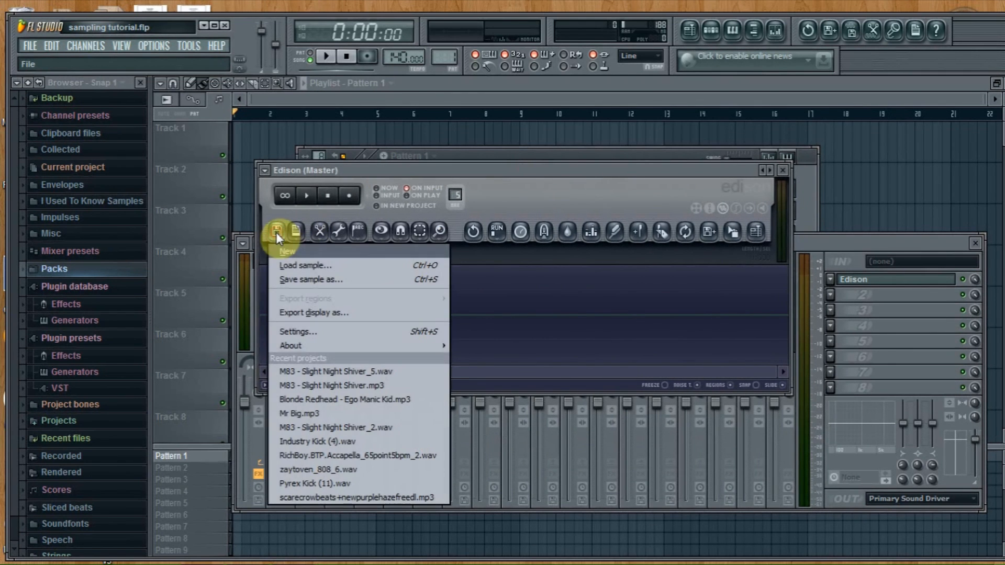
{"action": "left_click", "coordinate": [290, 264]}
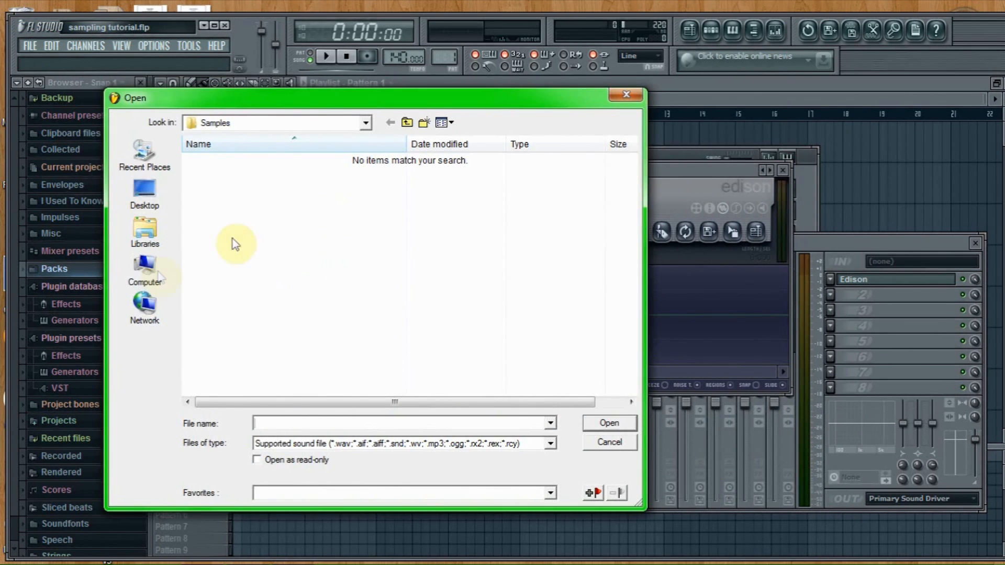
{"action": "left_click", "coordinate": [144, 193]}
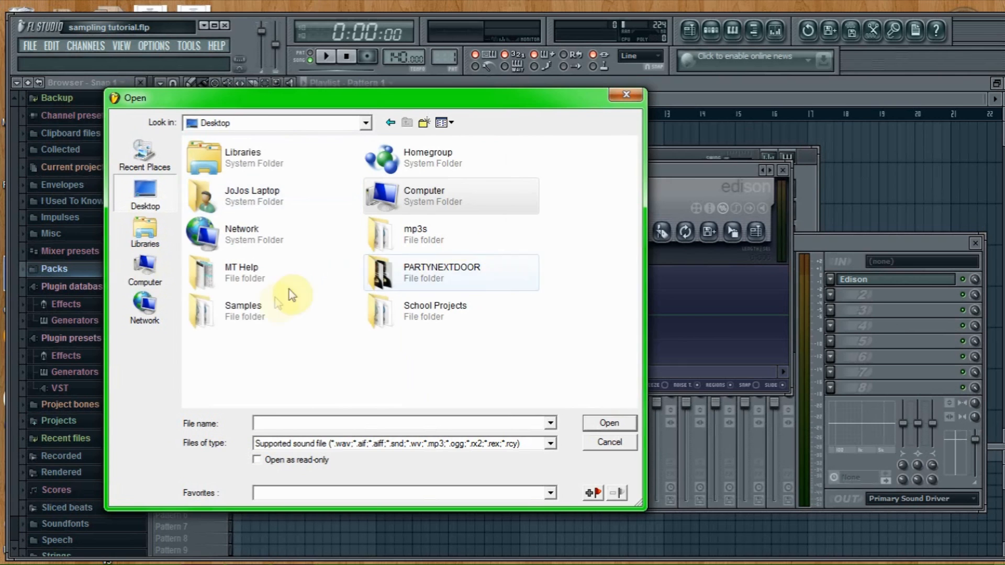
{"action": "double_click", "coordinate": [265, 306]}
{"action": "left_click_drag", "start_coordinate": [628, 173], "coordinate": [629, 272]}
{"action": "left_click", "coordinate": [385, 217]}
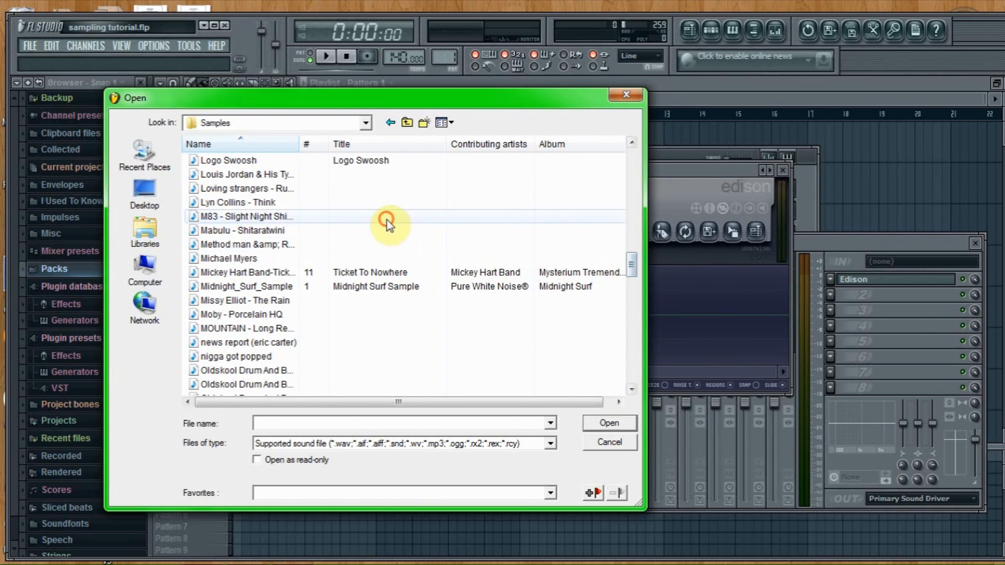
{"action": "left_click", "coordinate": [609, 422]}
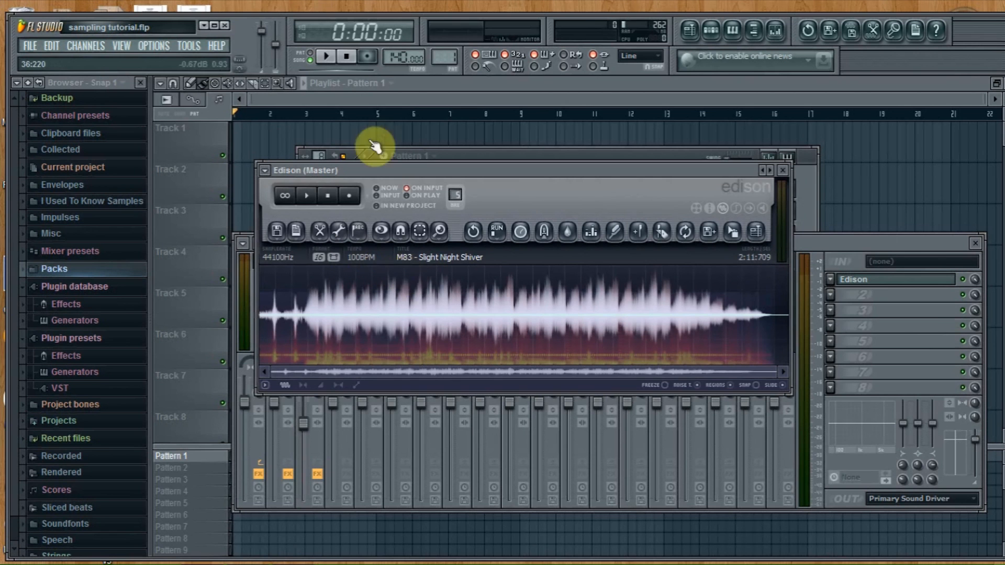
{"action": "left_click_drag", "start_coordinate": [425, 167], "coordinate": [395, 139]}
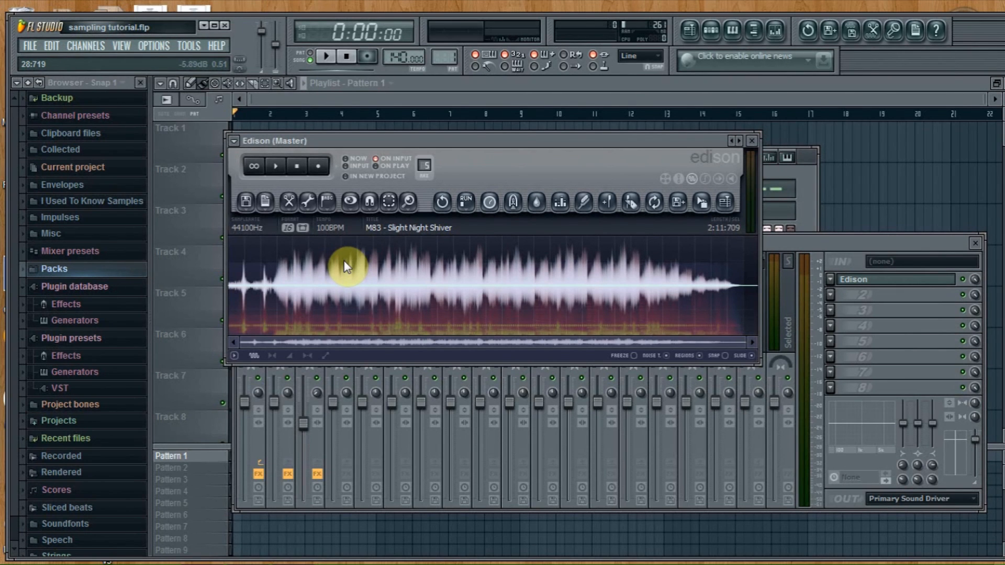
{"action": "left_click_drag", "start_coordinate": [742, 342], "coordinate": [346, 365]}
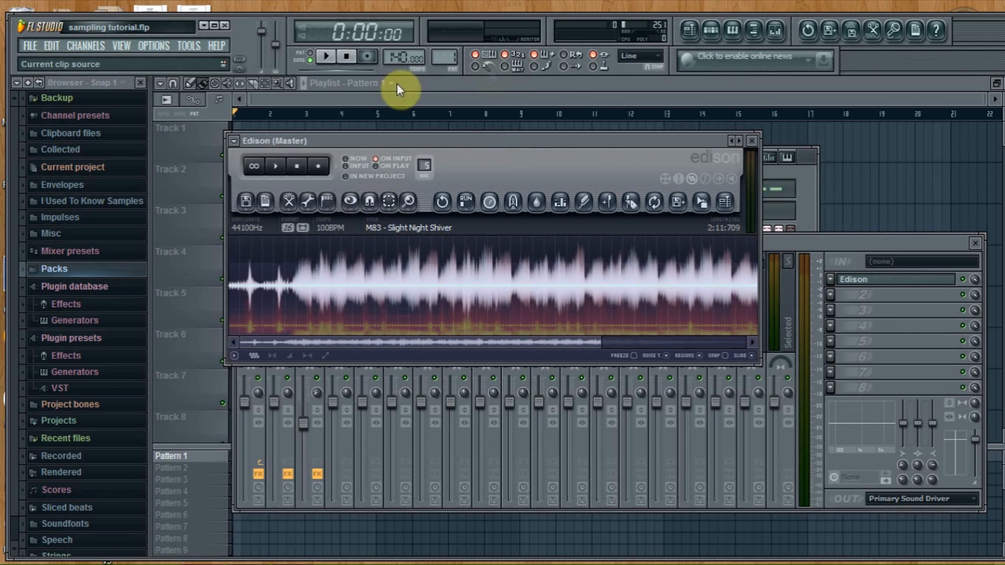
{"action": "right_click", "coordinate": [396, 59]}
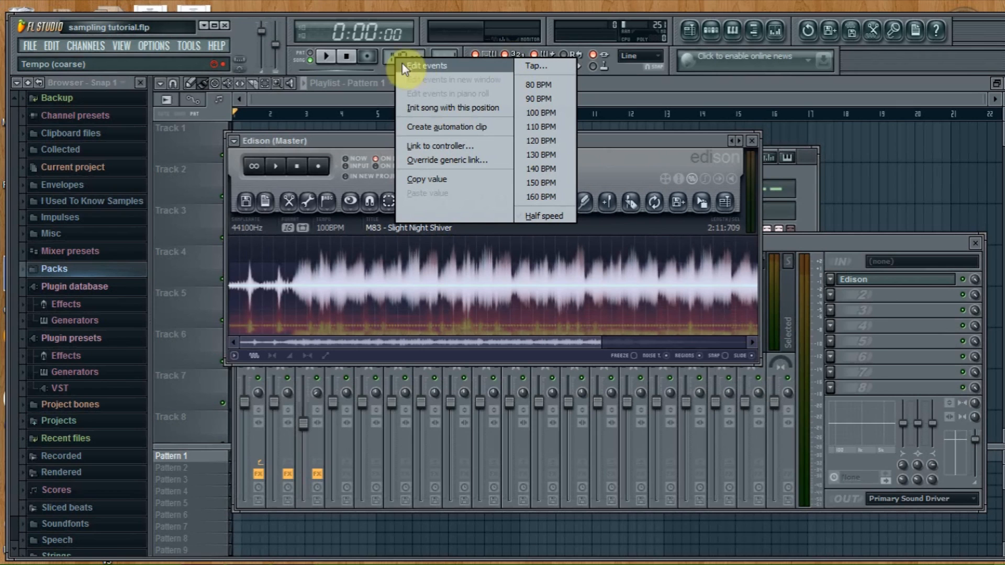
{"action": "left_click", "coordinate": [395, 54]}
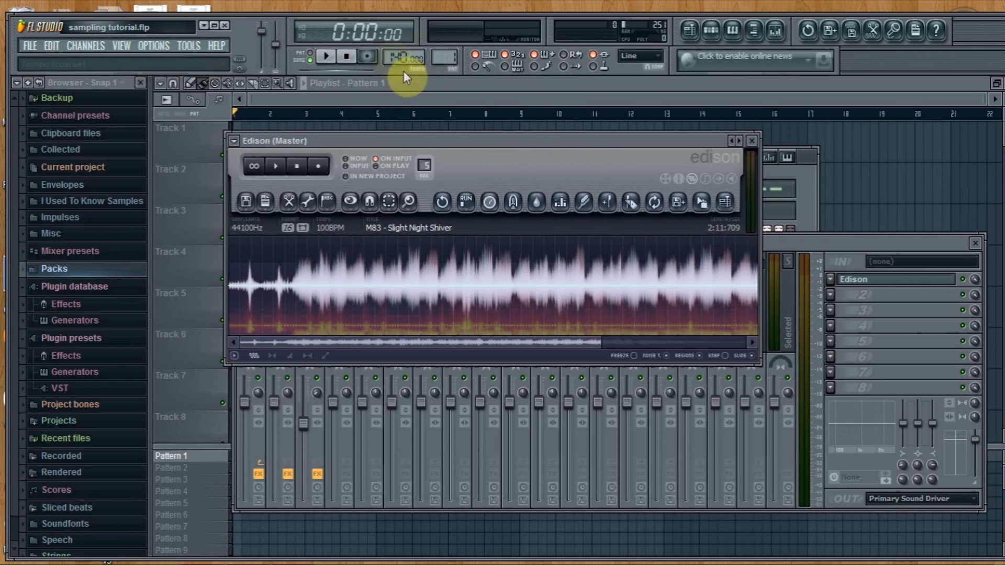
{"action": "right_click", "coordinate": [391, 55]}
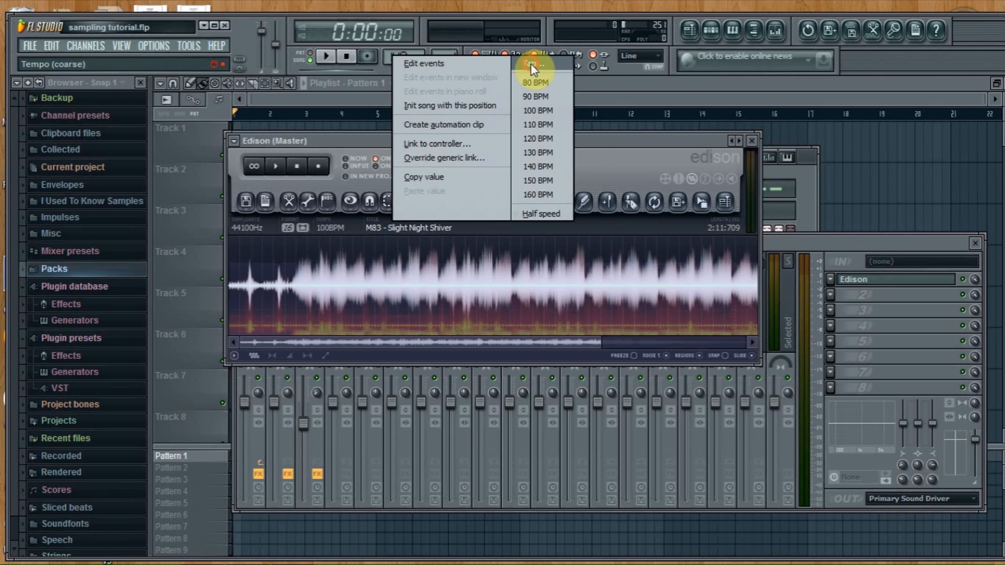
{"action": "left_click", "coordinate": [530, 64]}
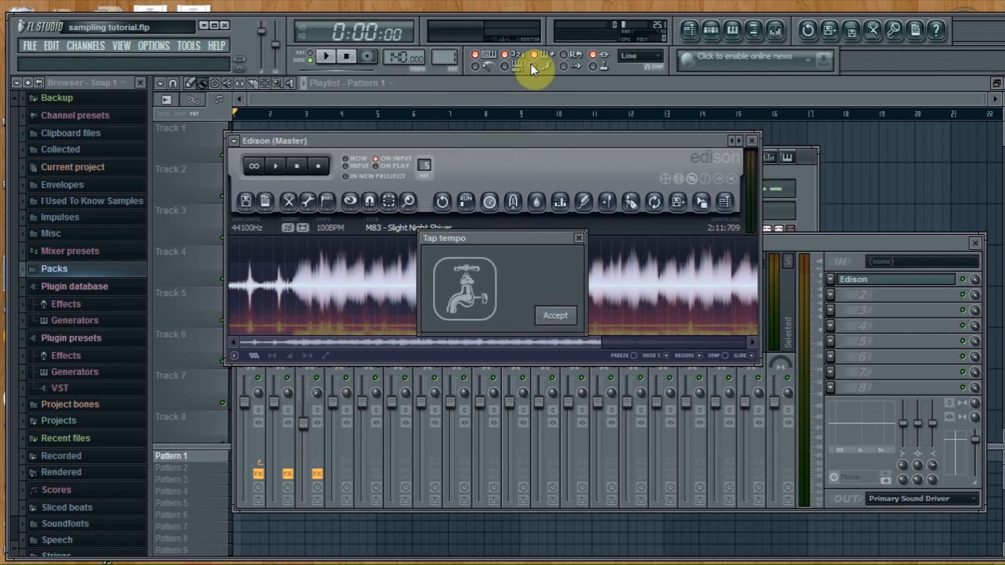
{"action": "left_click", "coordinate": [578, 238]}
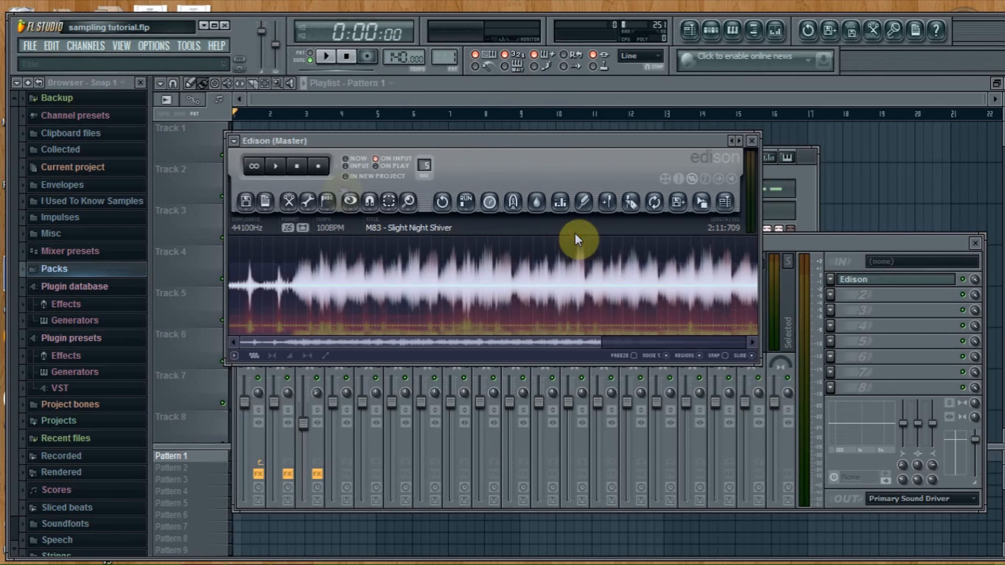
- Play the sample in Edison and tap along to its beat with the Tap tempo tool, reaching 50 BPM
{"action": "left_click", "coordinate": [279, 168]}
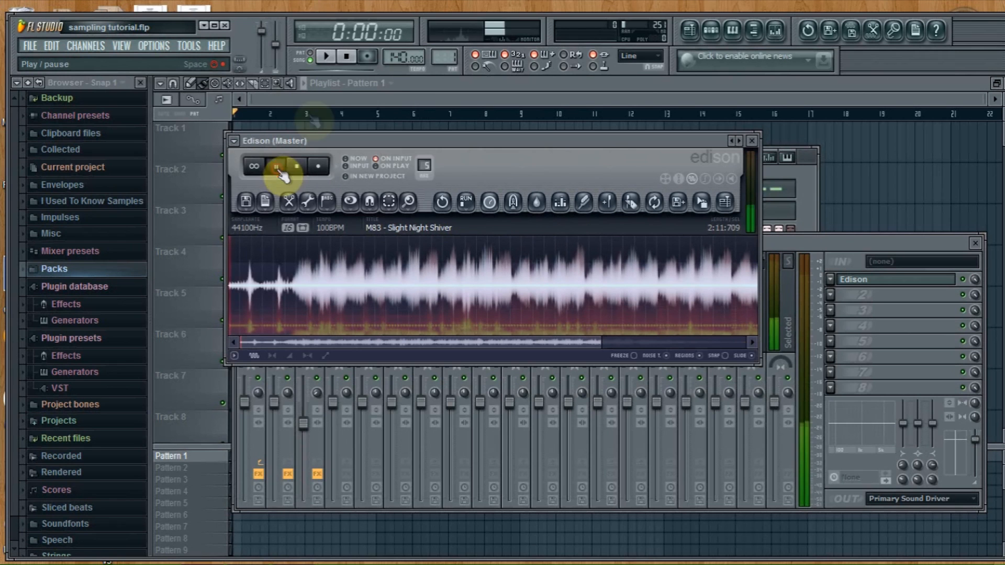
{"action": "right_click", "coordinate": [398, 57]}
{"action": "left_click", "coordinate": [538, 67]}
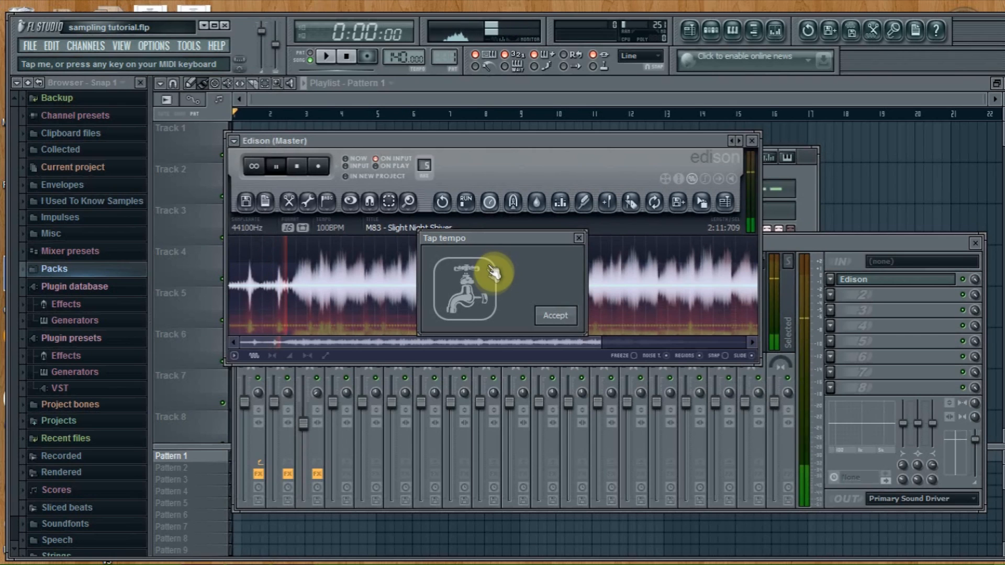
{"action": "left_click", "coordinate": [492, 274]}
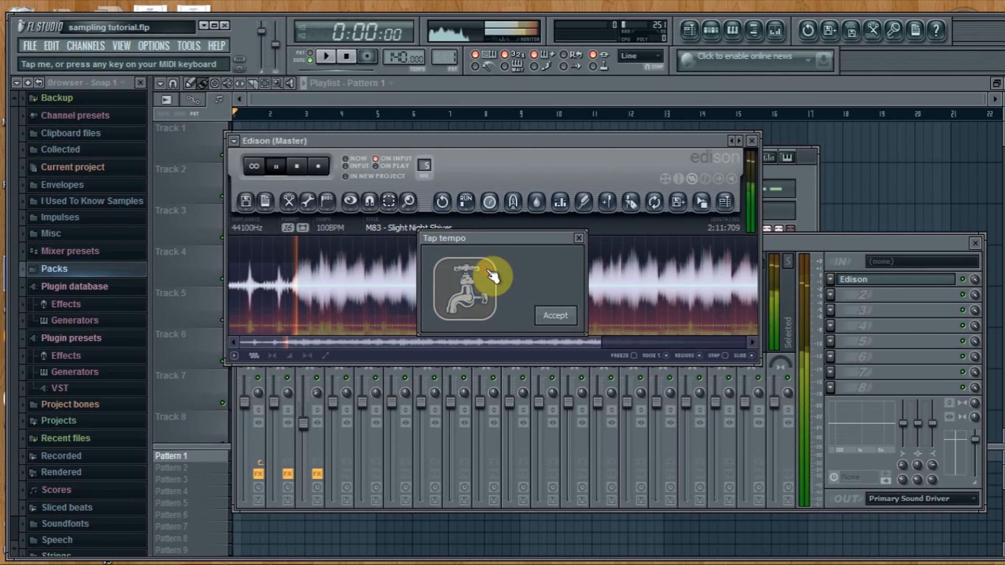
{"action": "left_click", "coordinate": [492, 275]}
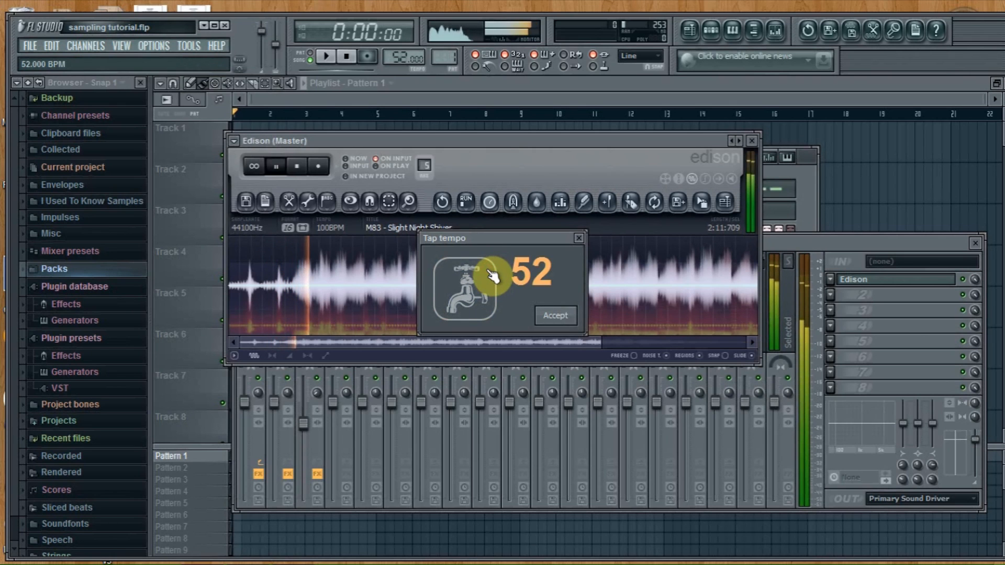
{"action": "left_click", "coordinate": [491, 275]}
{"action": "left_click", "coordinate": [492, 274]}
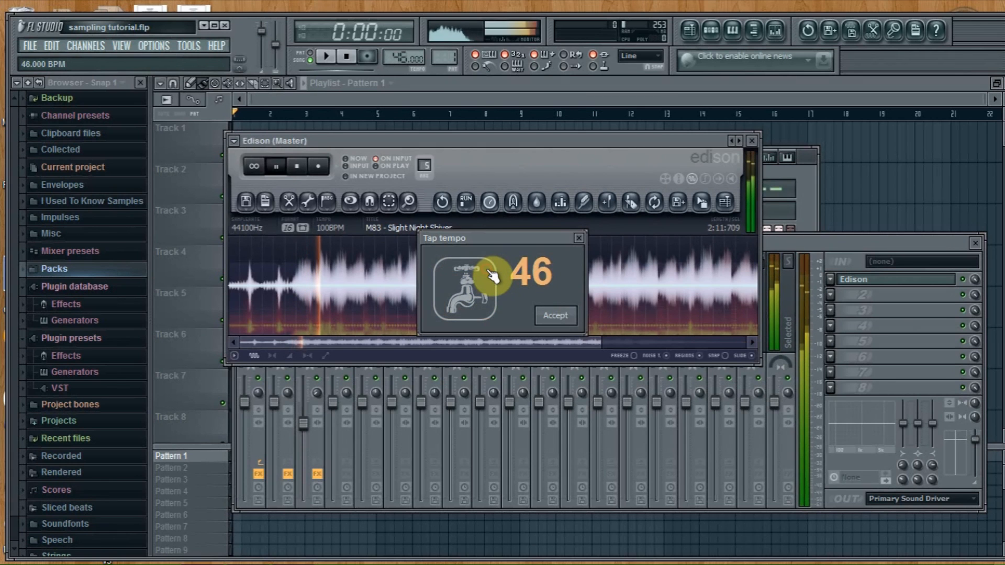
{"action": "left_click", "coordinate": [492, 275]}
{"action": "left_click", "coordinate": [492, 275]}
{"action": "left_click", "coordinate": [491, 274]}
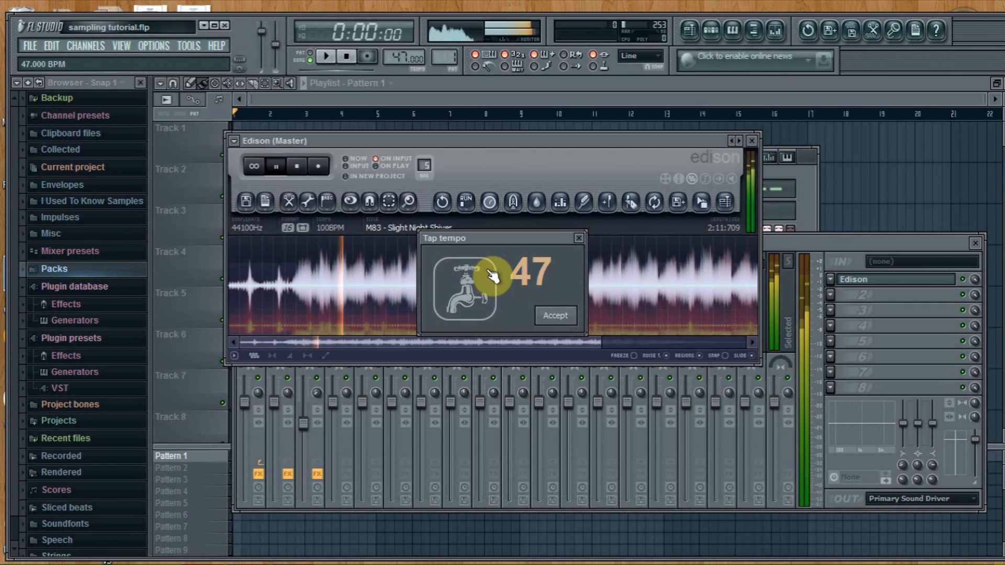
{"action": "left_click", "coordinate": [492, 275]}
{"action": "left_click", "coordinate": [491, 275]}
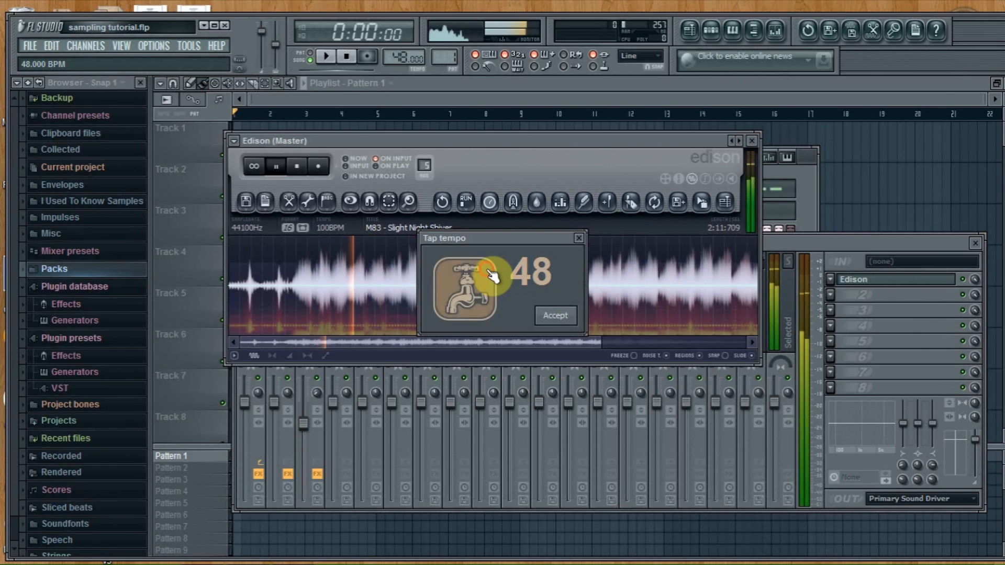
{"action": "left_click", "coordinate": [492, 275]}
{"action": "left_click", "coordinate": [492, 275]}
{"action": "left_click", "coordinate": [492, 274]}
{"action": "left_click", "coordinate": [492, 275]}
{"action": "left_click", "coordinate": [492, 274]}
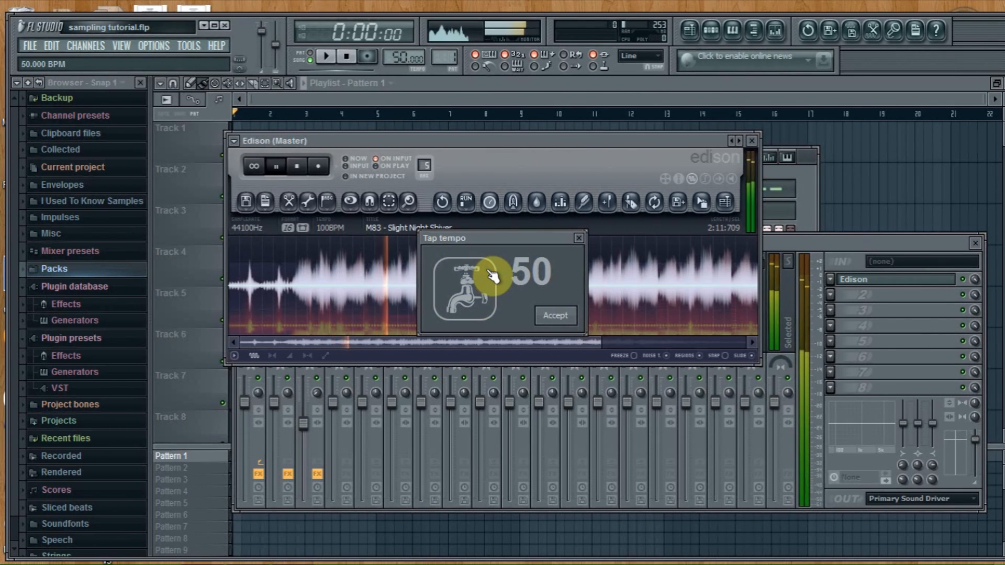
{"action": "left_click", "coordinate": [492, 275]}
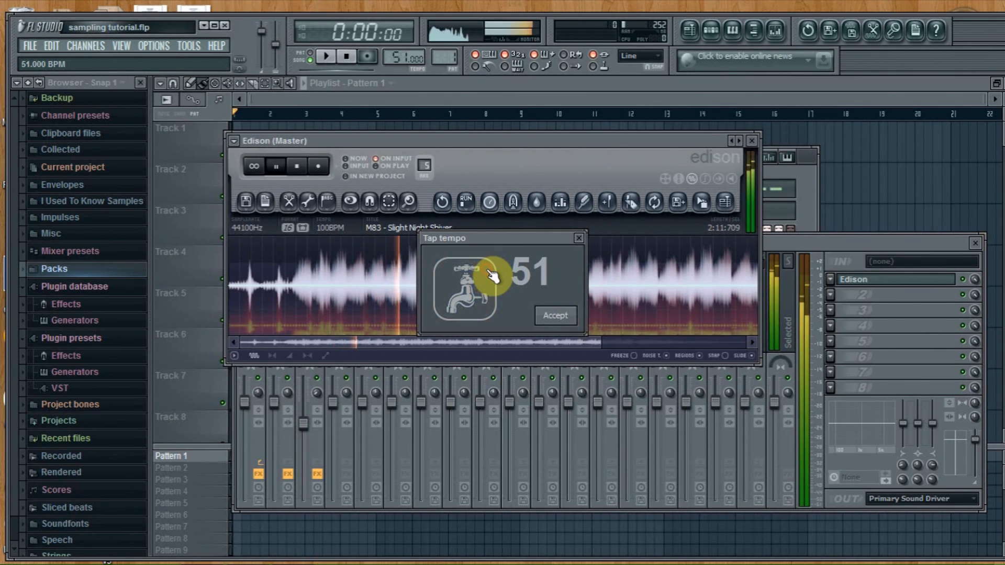
{"action": "left_click", "coordinate": [492, 274]}
{"action": "left_click", "coordinate": [491, 274]}
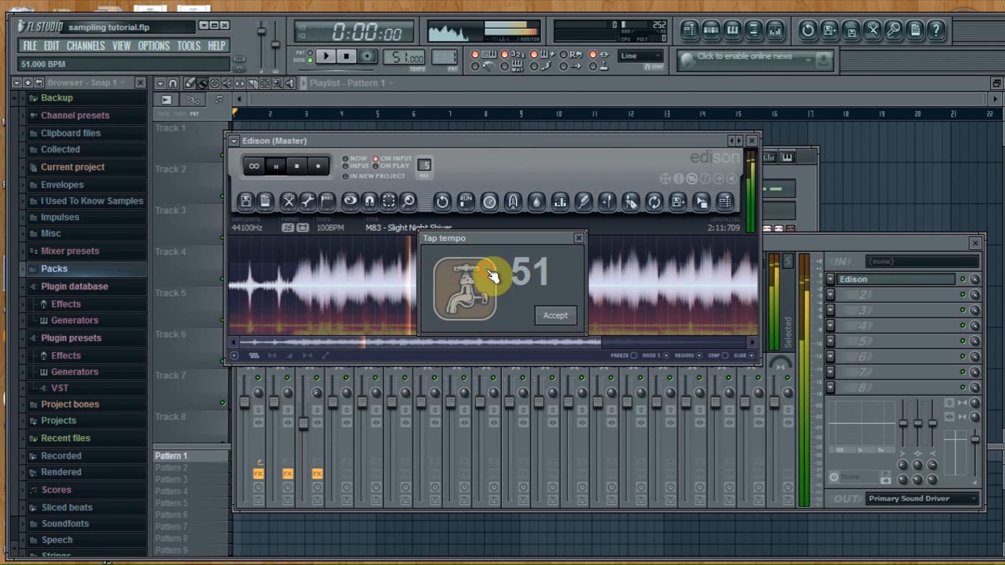
{"action": "left_click", "coordinate": [491, 275]}
{"action": "left_click", "coordinate": [492, 275]}
{"action": "left_click", "coordinate": [491, 275]}
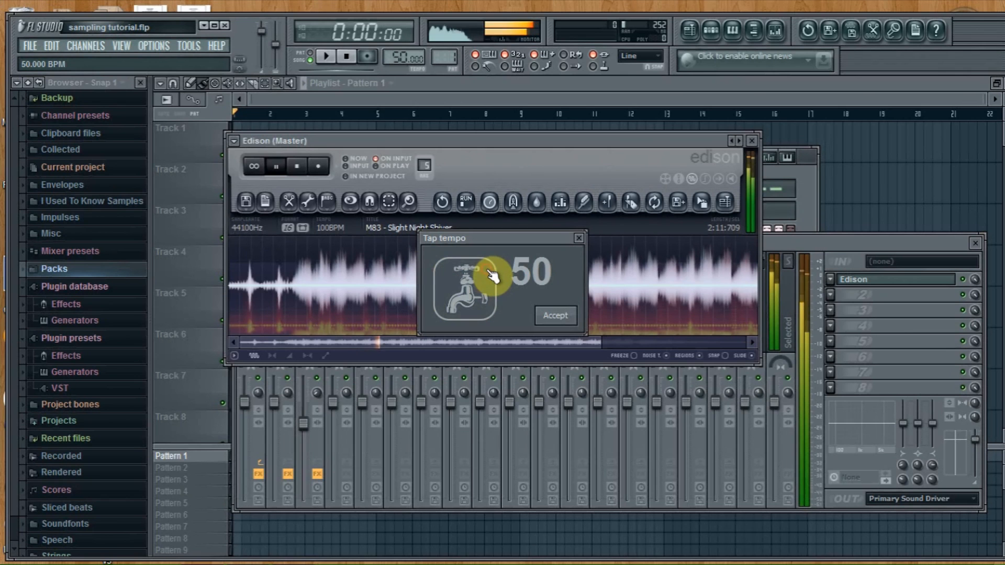
- Accept the tapped 50 BPM project tempo with all channels restretched, and stop Edison's playback
{"action": "left_click", "coordinate": [555, 315]}
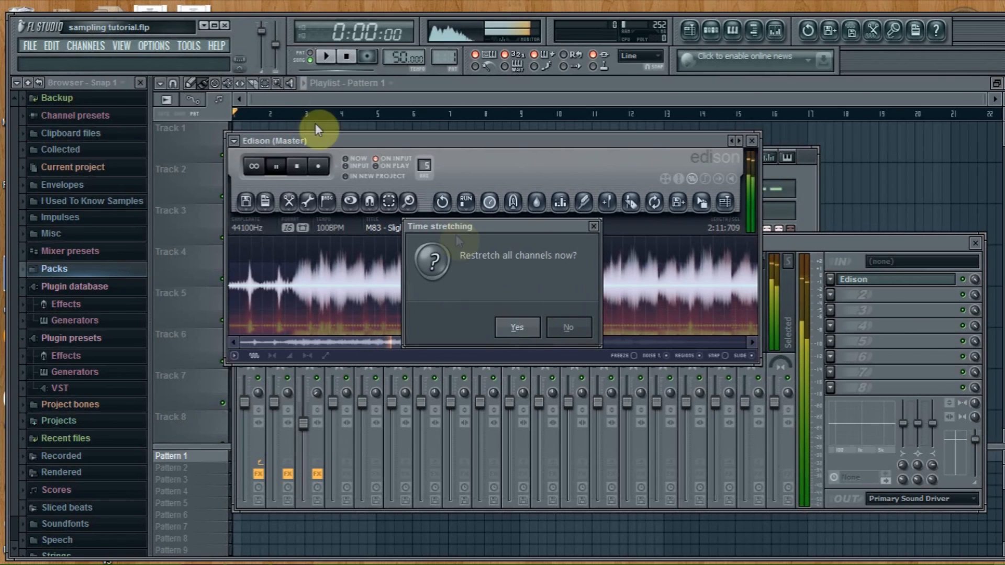
{"action": "left_click", "coordinate": [523, 329]}
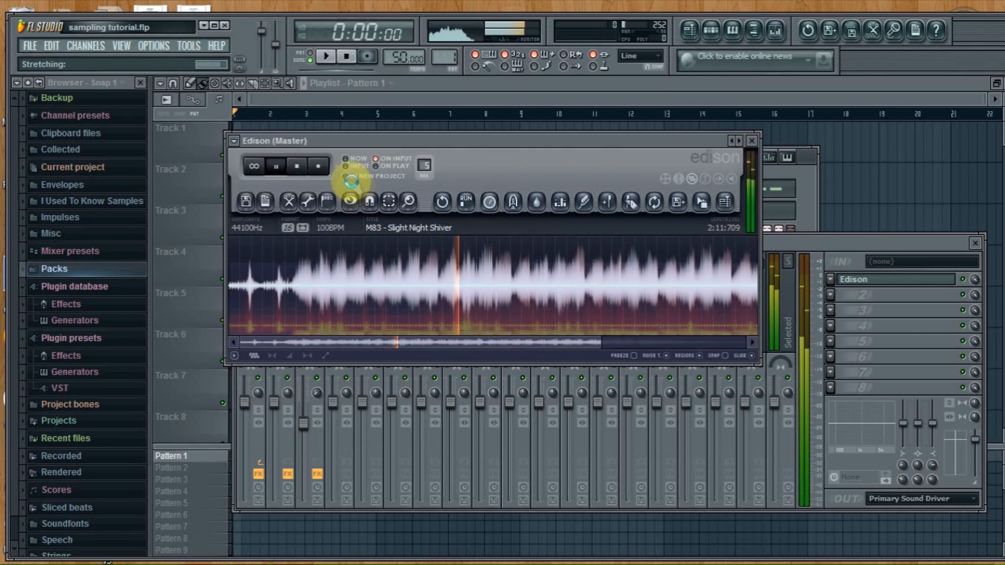
{"action": "left_click", "coordinate": [305, 171]}
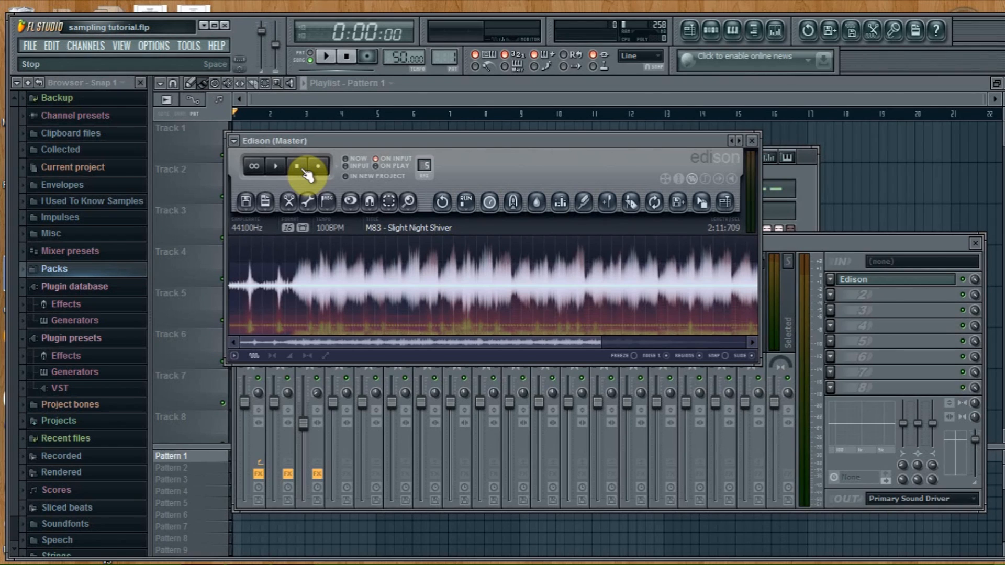
- Open the sample's properties in Edison, check its Tempo (BPM) value, and accept the properties
{"action": "left_click", "coordinate": [335, 225]}
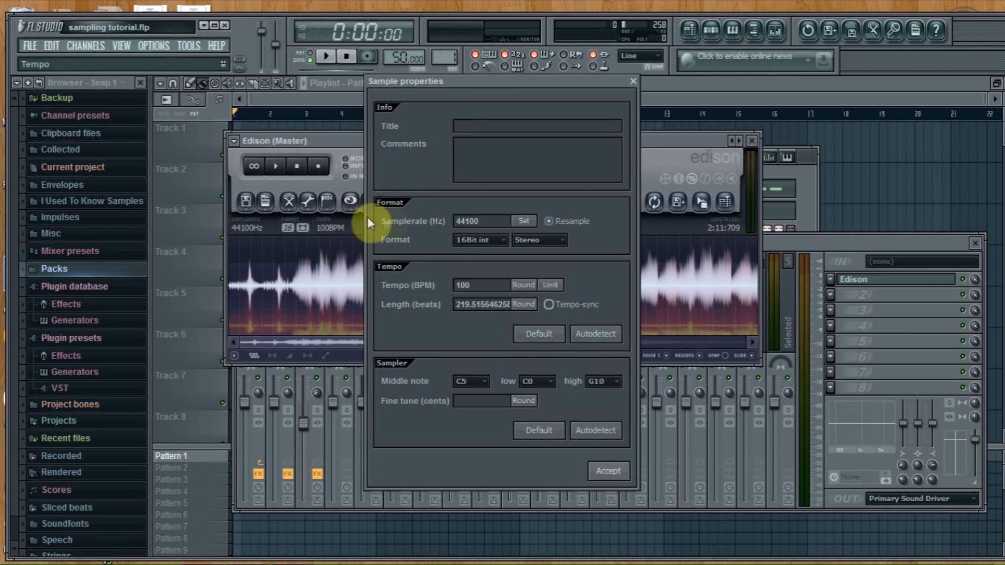
{"action": "left_click_drag", "start_coordinate": [484, 285], "coordinate": [453, 285]}
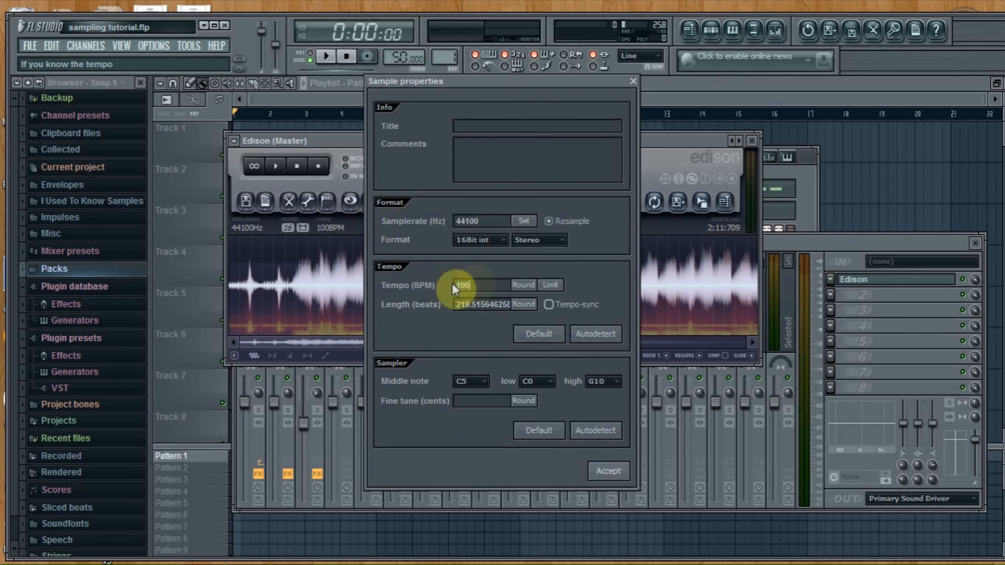
{"action": "left_click", "coordinate": [479, 284]}
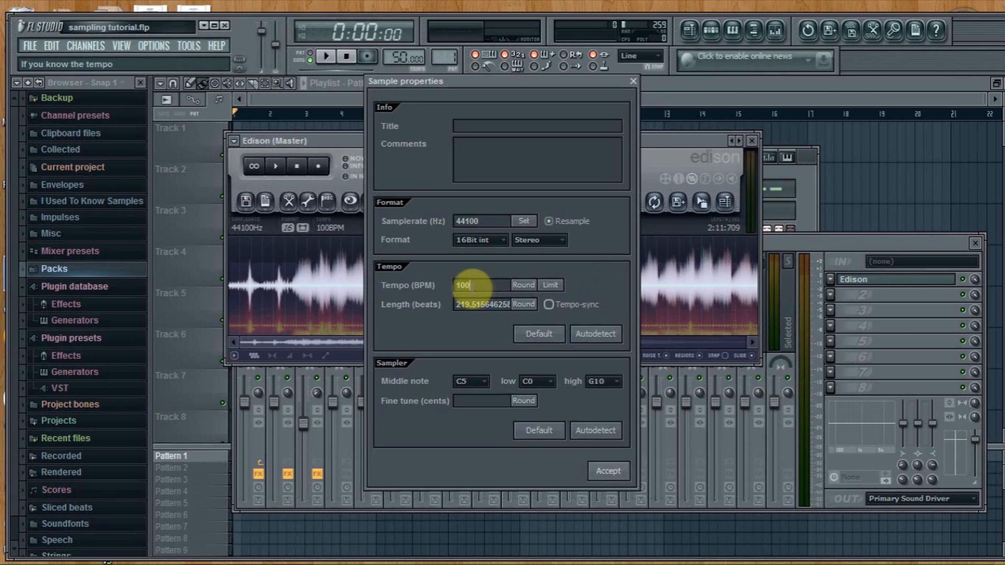
{"action": "left_click", "coordinate": [610, 473]}
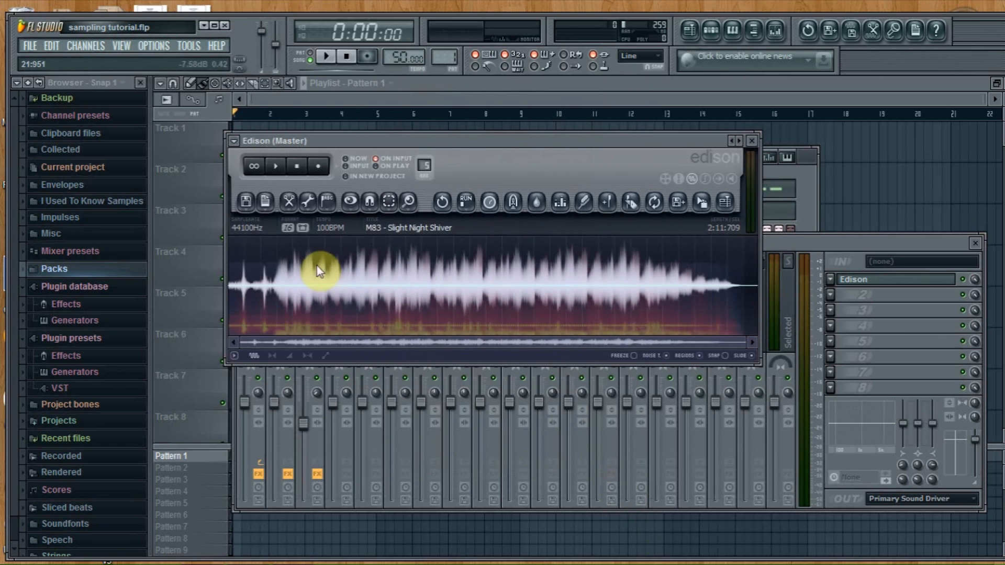
{"action": "left_click", "coordinate": [250, 205]}
{"action": "left_click", "coordinate": [269, 250]}
{"action": "left_click_drag", "start_coordinate": [635, 192], "coordinate": [642, 384]}
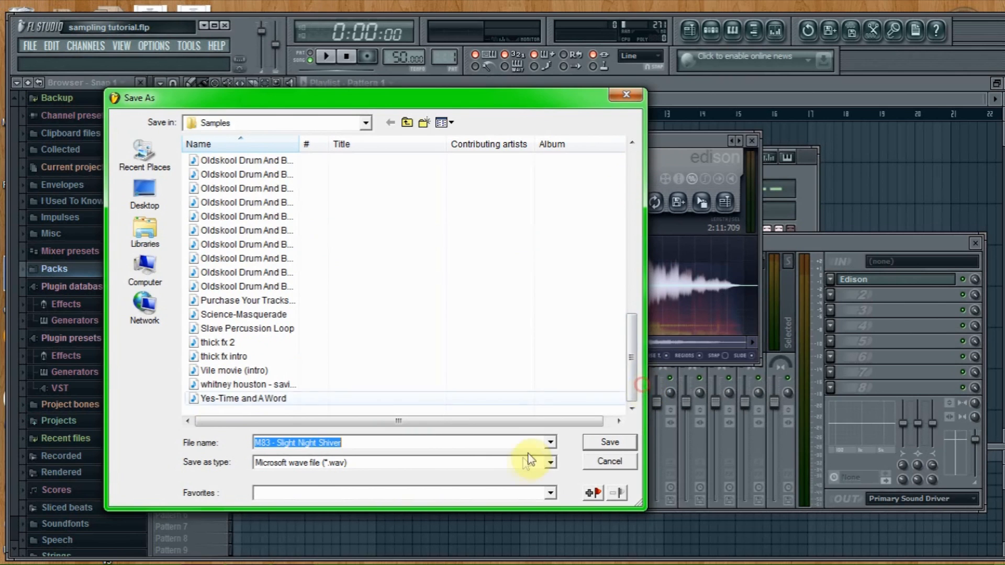
{"action": "left_click", "coordinate": [538, 463]}
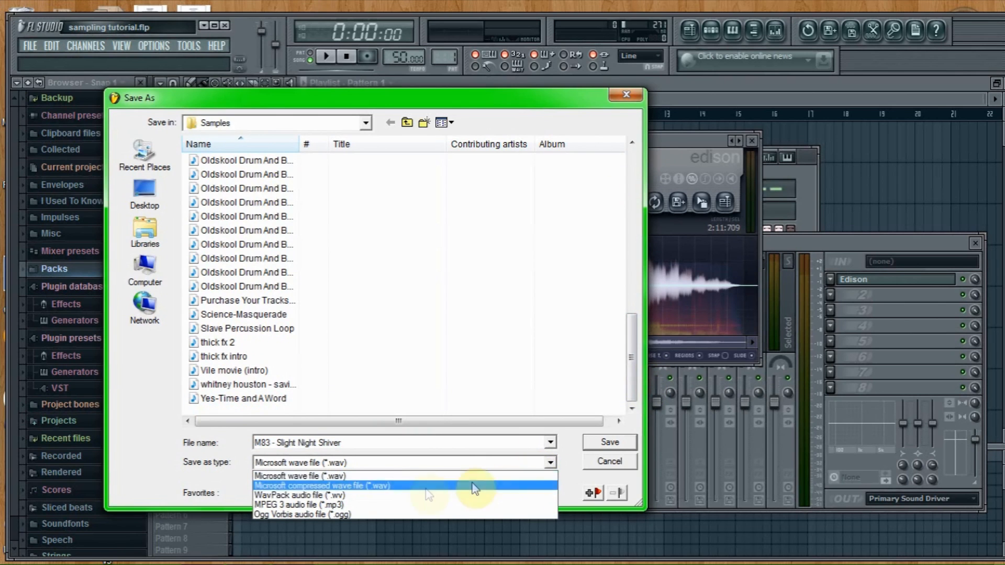
{"action": "left_click", "coordinate": [297, 506]}
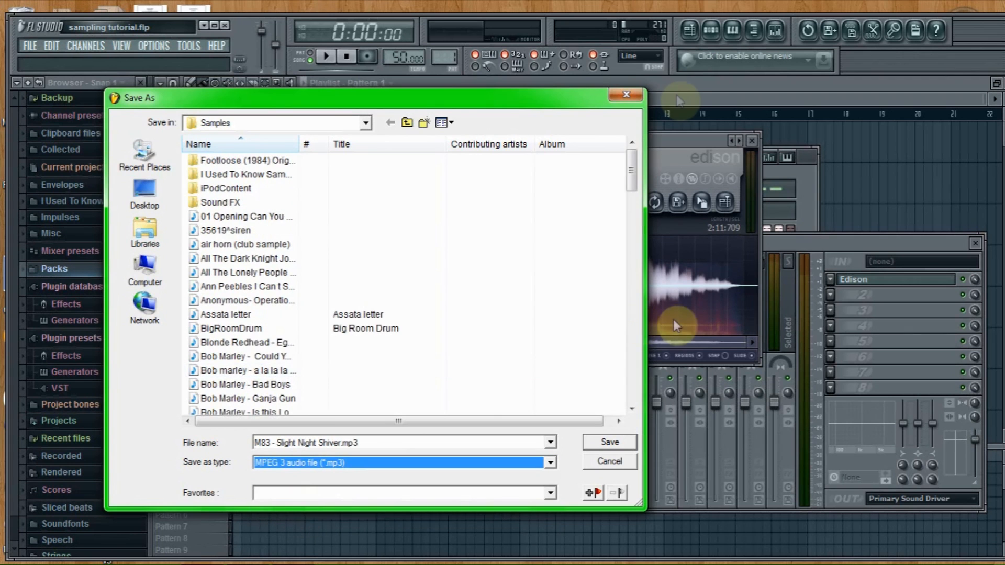
{"action": "left_click_drag", "start_coordinate": [633, 178], "coordinate": [631, 287]}
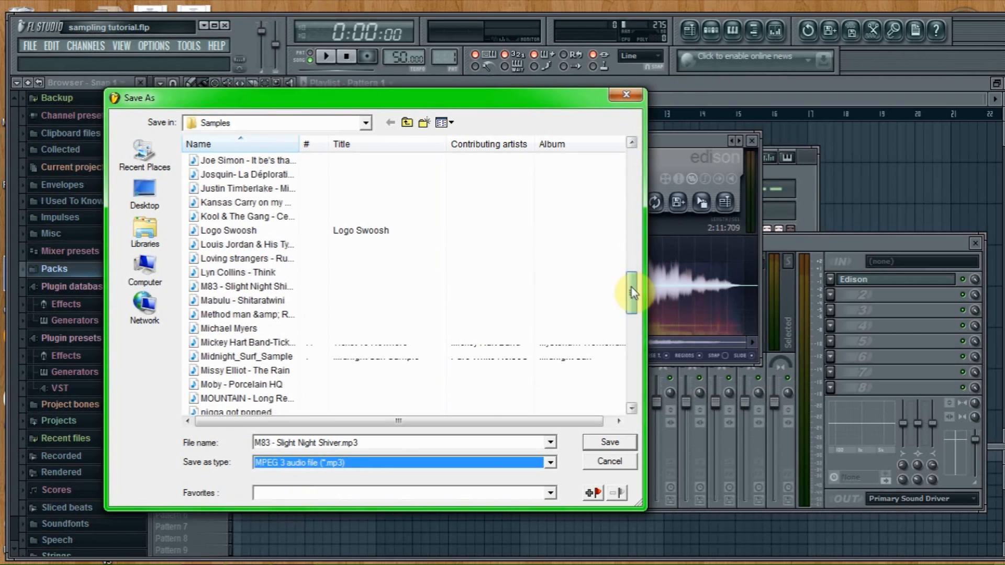
{"action": "left_click", "coordinate": [341, 288]}
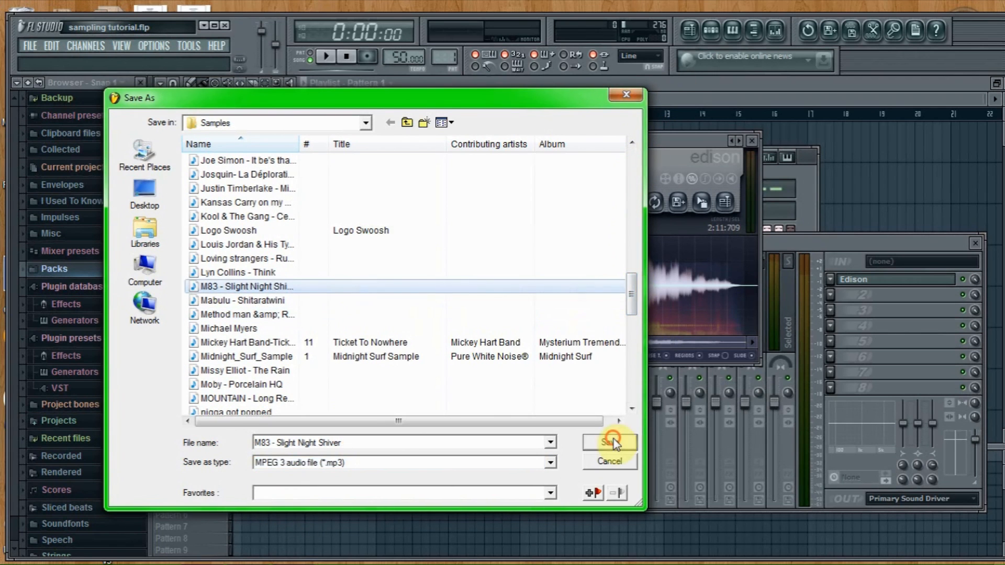
{"action": "left_click", "coordinate": [610, 442]}
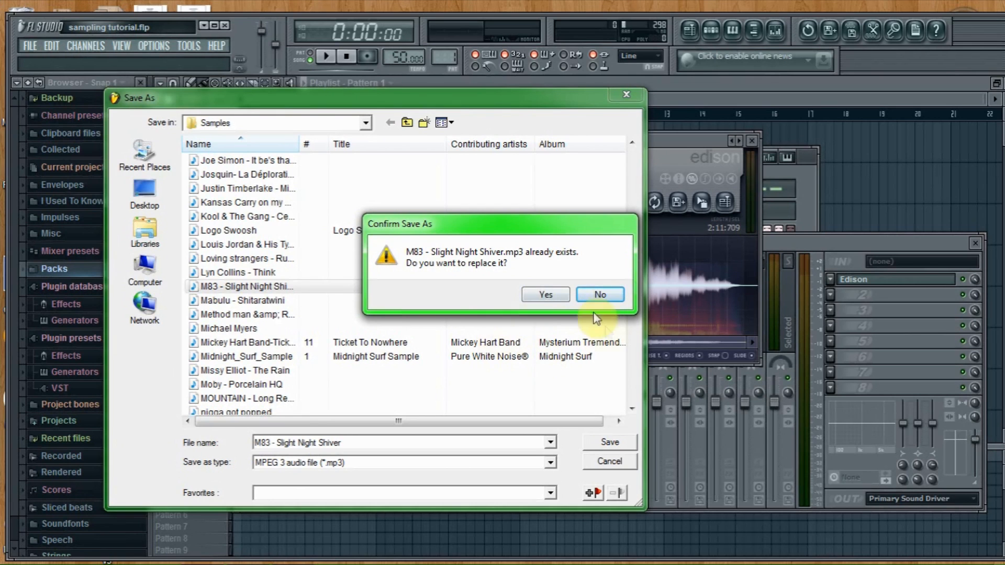
{"action": "left_click", "coordinate": [599, 294]}
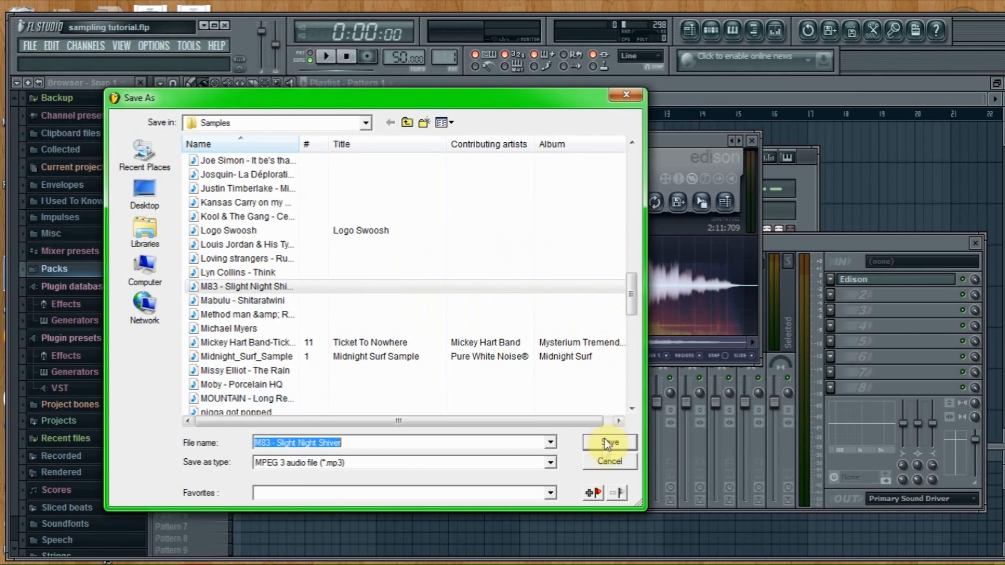
{"action": "left_click", "coordinate": [609, 461]}
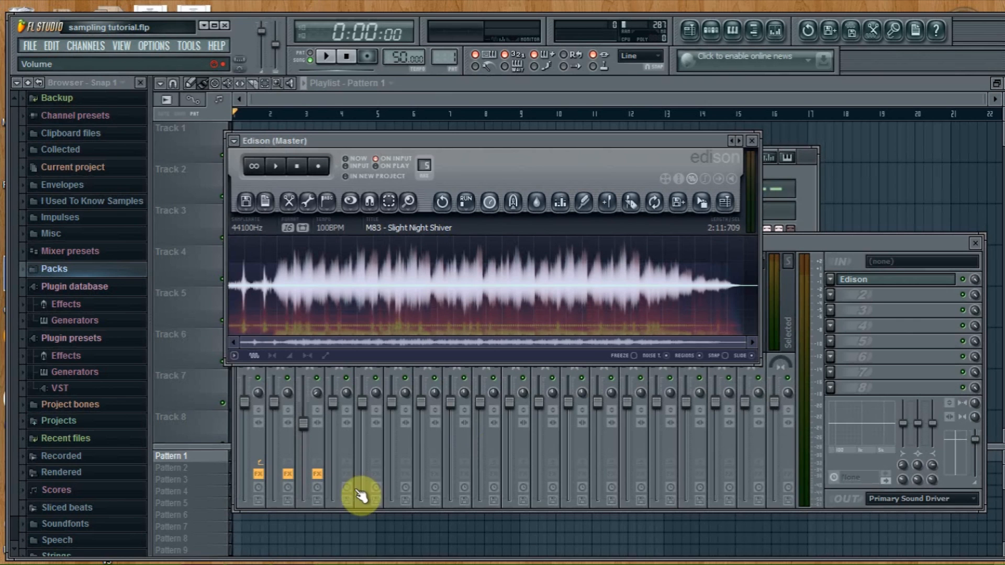
- Close Edison and clear it from the first effect slot of the Master track
{"action": "left_click", "coordinate": [752, 140]}
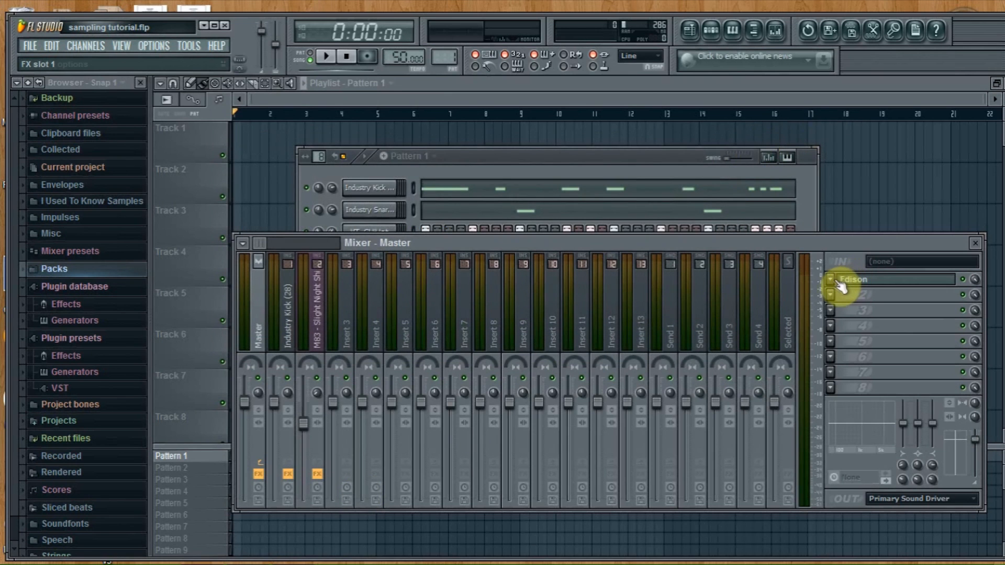
{"action": "left_click", "coordinate": [833, 281]}
{"action": "mouse_move", "coordinate": [833, 277]}
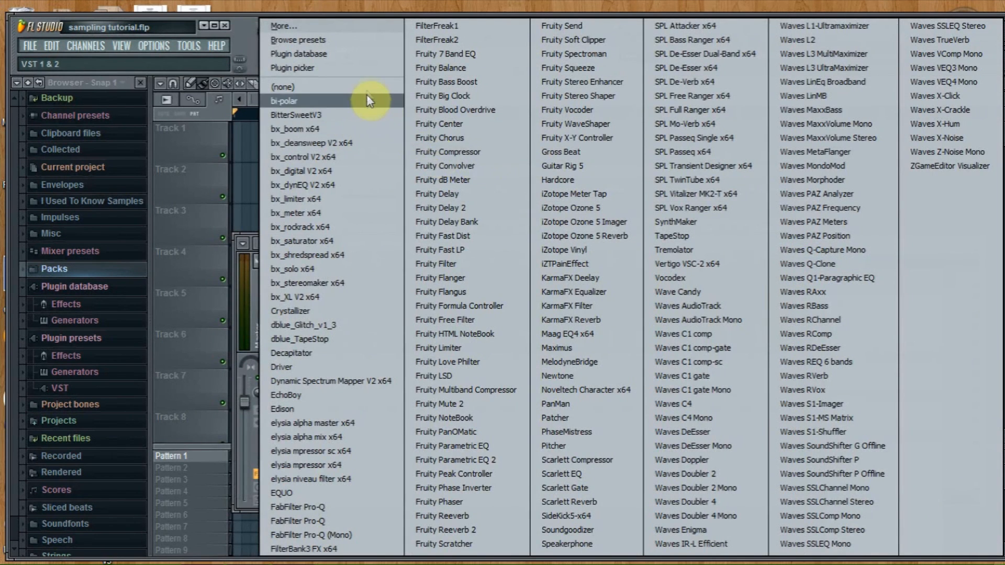
{"action": "key", "text": "Escape"}
- Load M83 - Slight Night Shiver from the desktop Samples folder into the empty Sampler channel of Pattern 1
{"action": "left_click", "coordinate": [469, 134]}
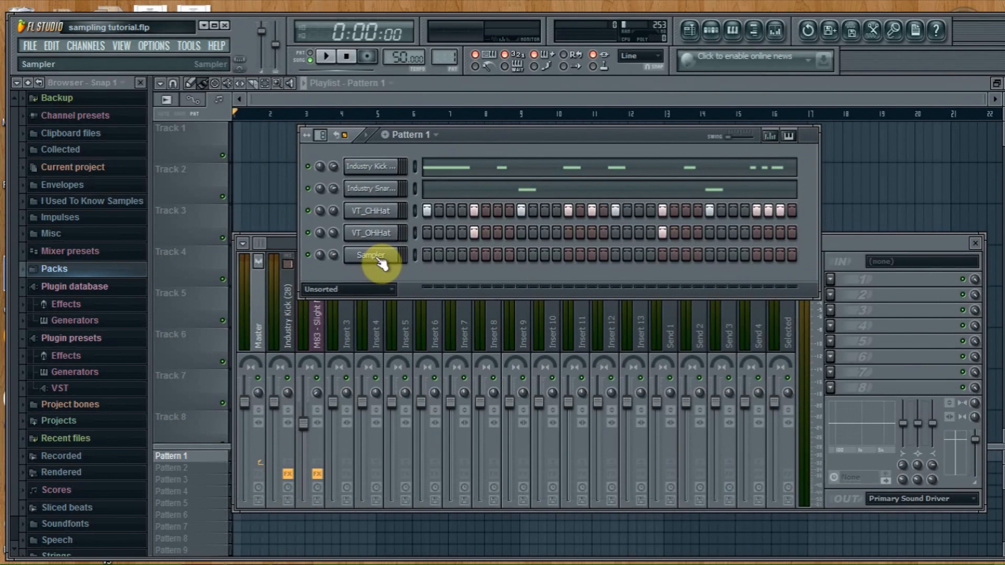
{"action": "right_click", "coordinate": [381, 259]}
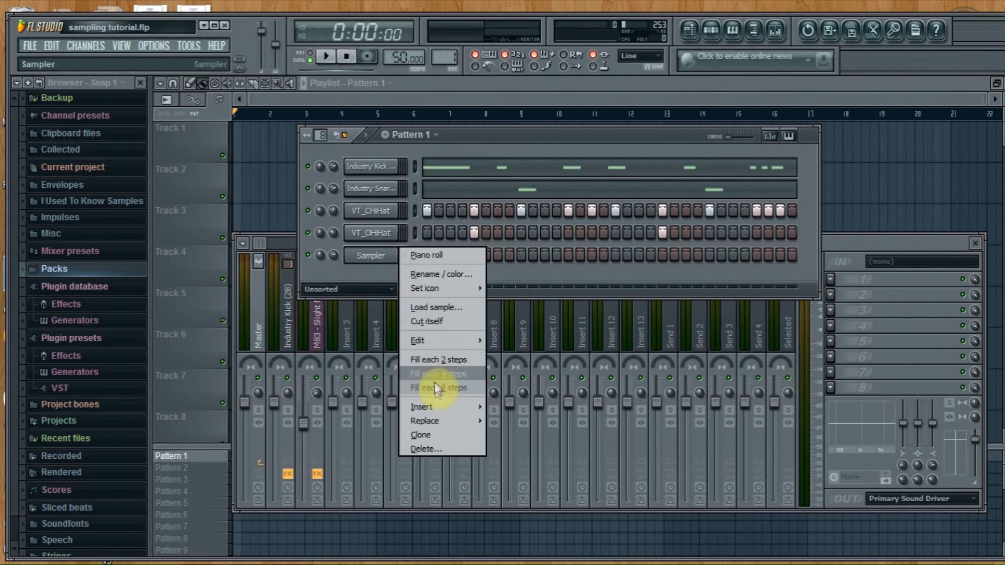
{"action": "left_click", "coordinate": [443, 309]}
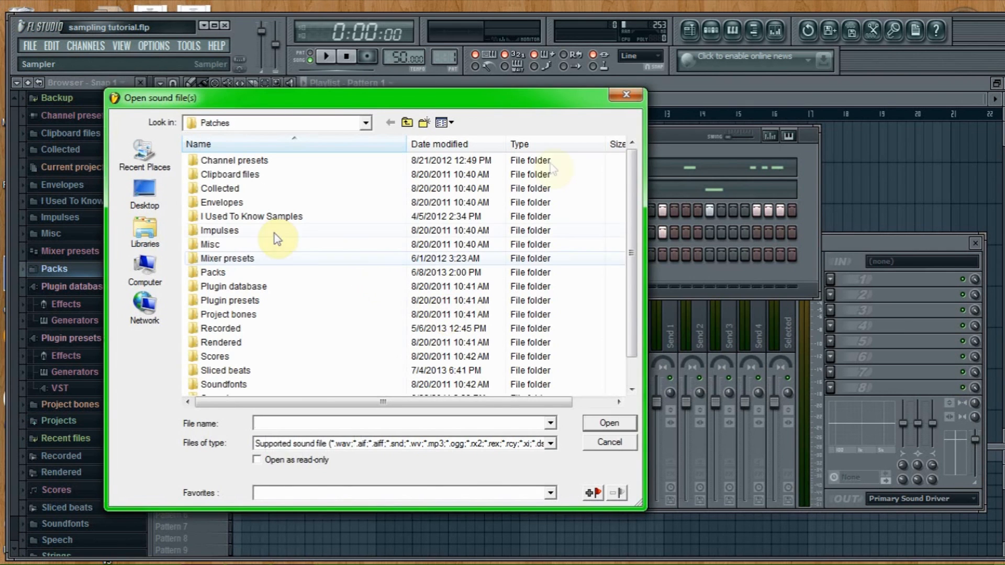
{"action": "left_click", "coordinate": [149, 273]}
{"action": "left_click", "coordinate": [145, 193]}
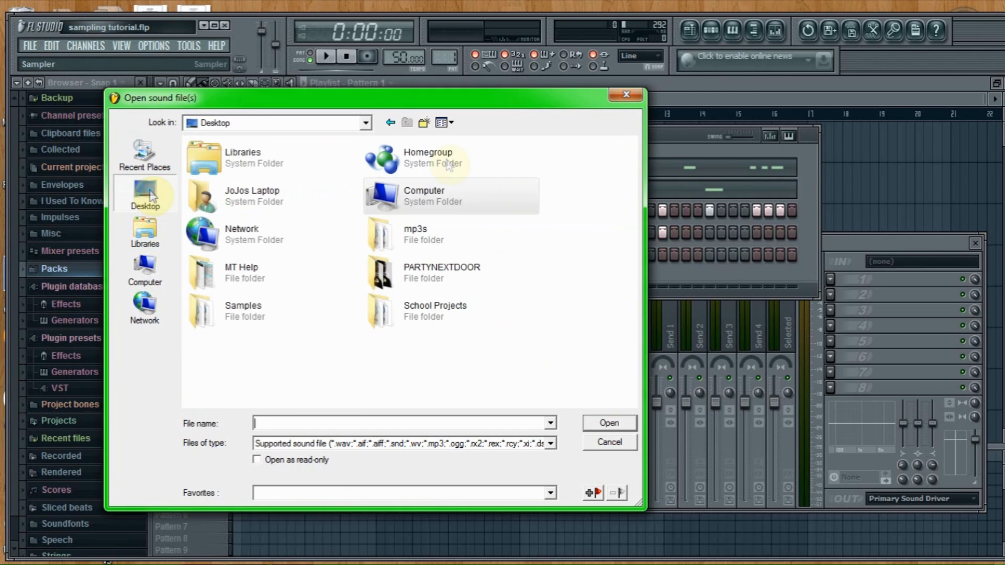
{"action": "double_click", "coordinate": [247, 312]}
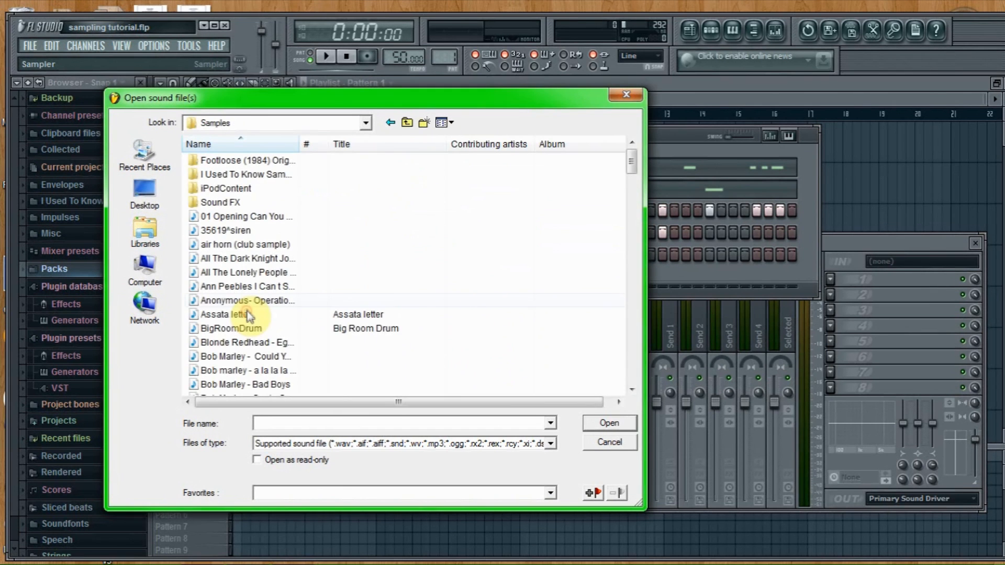
{"action": "left_click_drag", "start_coordinate": [631, 159], "coordinate": [633, 262]}
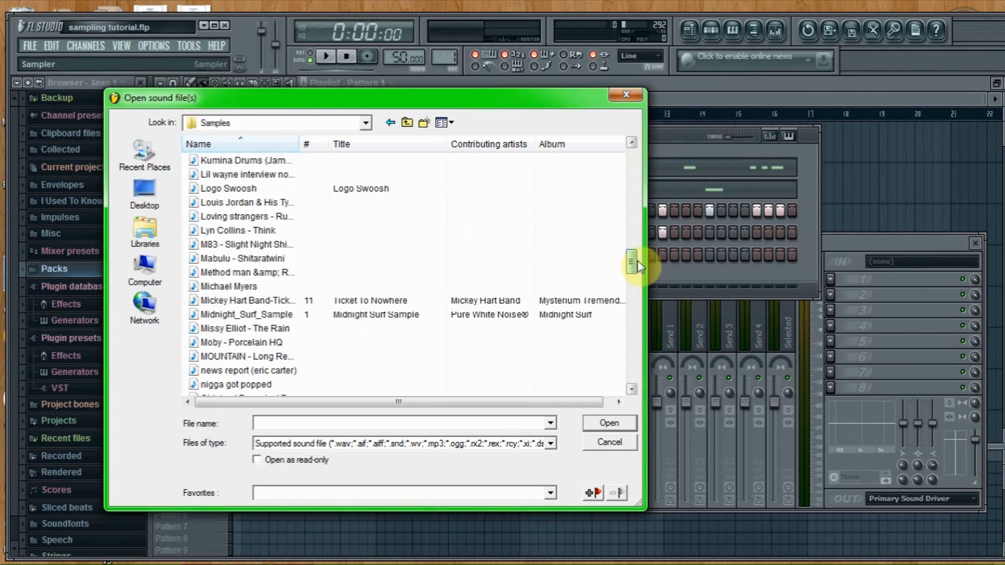
{"action": "left_click", "coordinate": [430, 246]}
{"action": "left_click", "coordinate": [602, 424]}
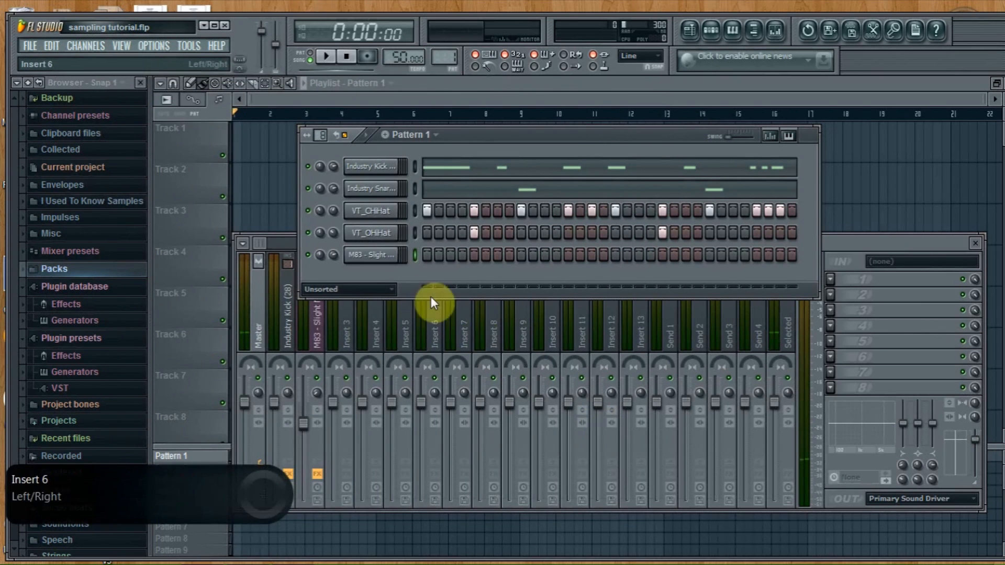
- Open the M83 channel's settings and edit its sample in Edison
{"action": "left_click", "coordinate": [378, 263]}
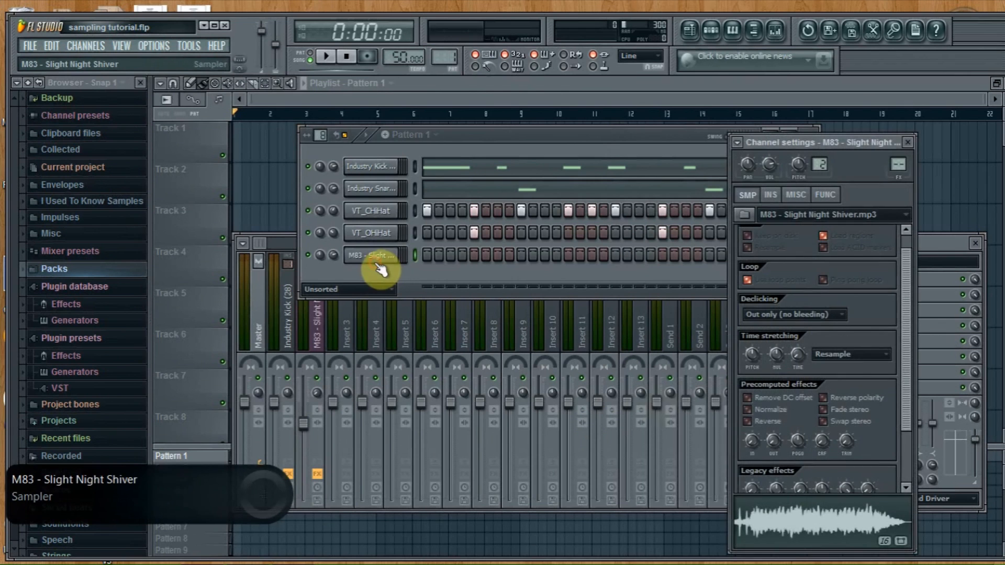
{"action": "right_click", "coordinate": [808, 533]}
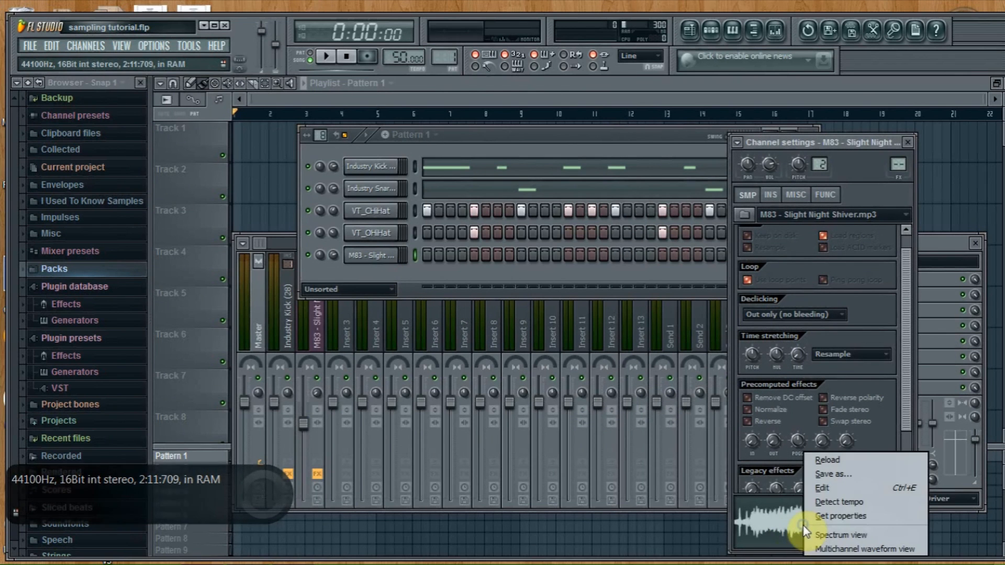
{"action": "left_click", "coordinate": [820, 488]}
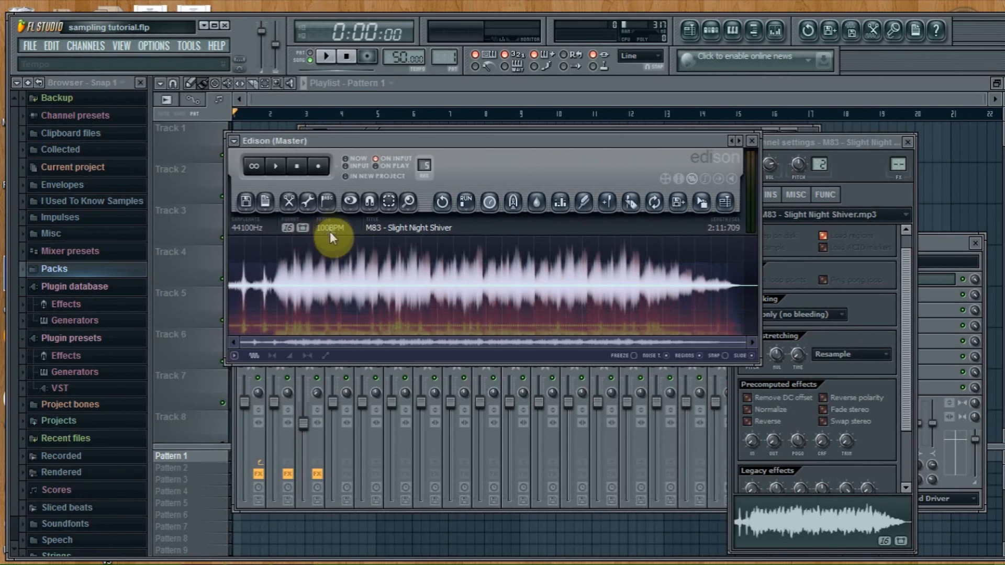
- Select the section of the waveform from about 11:161 to 24:249 and play it in a loop
{"action": "left_click_drag", "start_coordinate": [744, 339], "coordinate": [462, 343]}
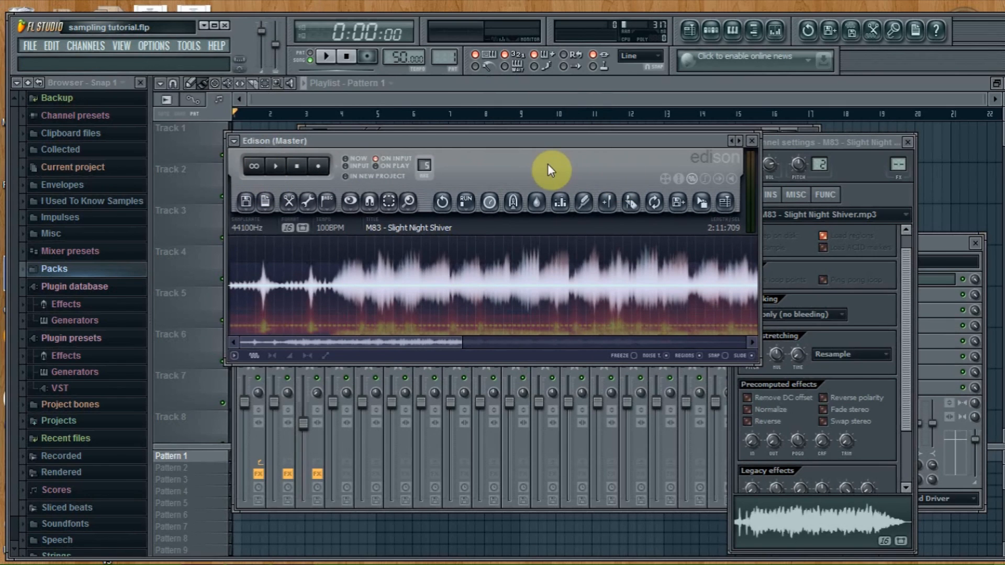
{"action": "left_click_drag", "start_coordinate": [333, 294], "coordinate": [450, 285]}
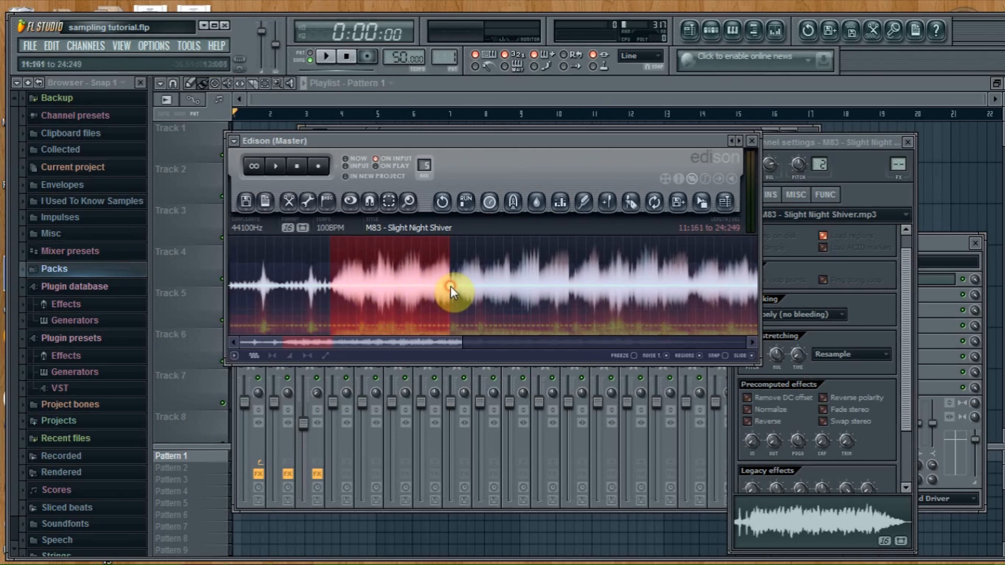
{"action": "left_click", "coordinate": [275, 166]}
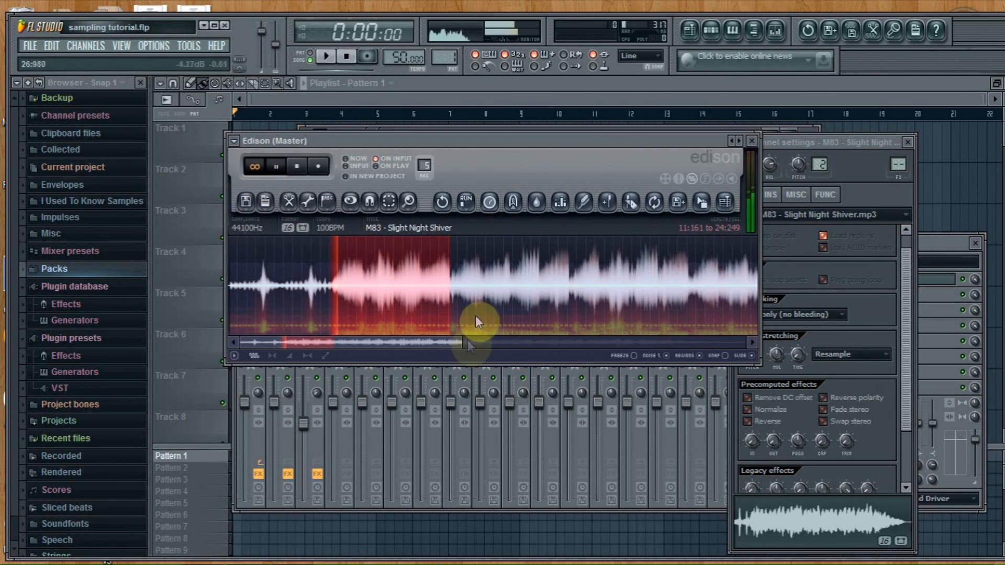
- Trim the looping selection to start at about 11:377 and end at about 24:177
{"action": "left_click_drag", "start_coordinate": [461, 343], "coordinate": [275, 354]}
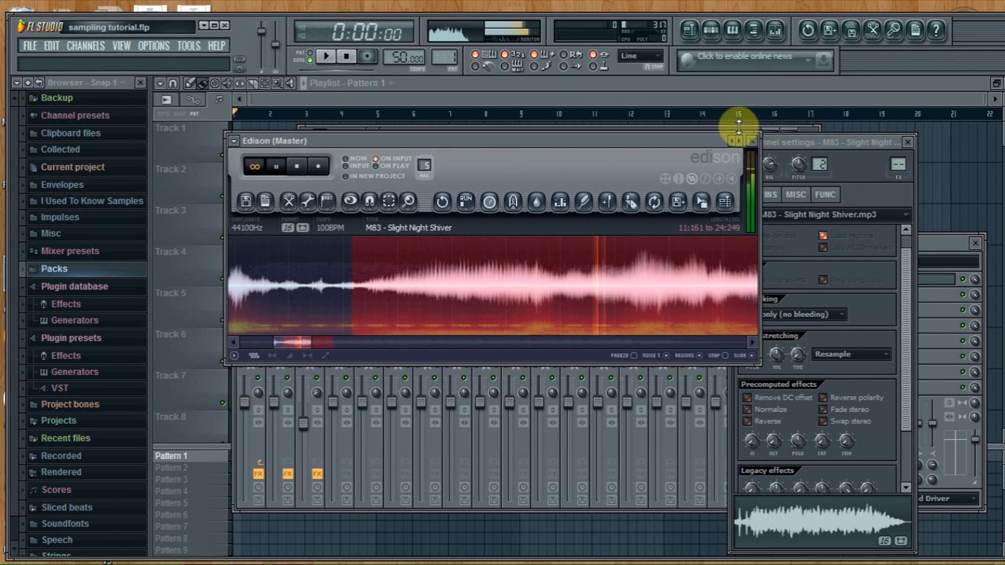
{"action": "left_click", "coordinate": [722, 178]}
{"action": "left_click_drag", "start_coordinate": [291, 341], "coordinate": [325, 309]}
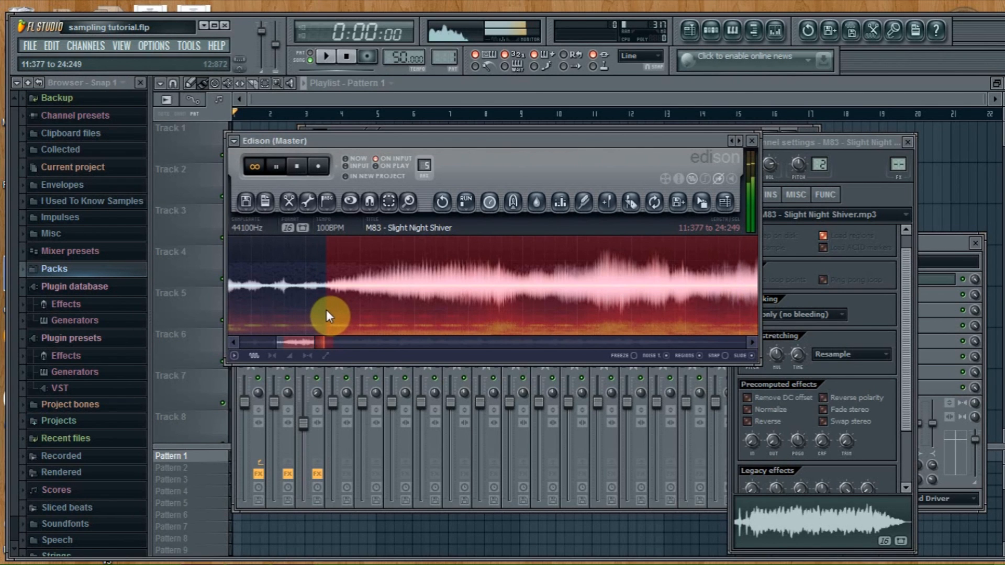
{"action": "left_click_drag", "start_coordinate": [293, 342], "coordinate": [325, 338]}
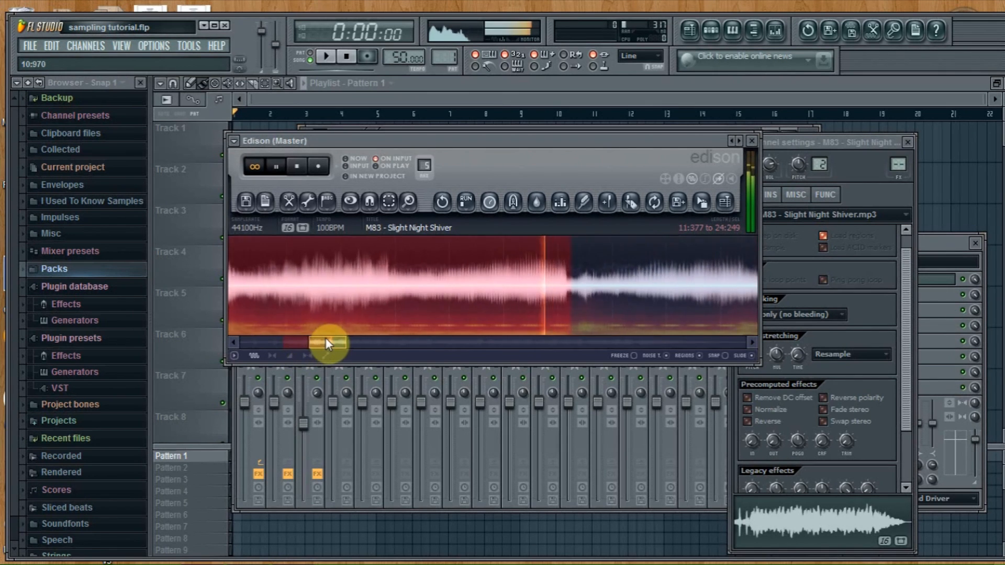
{"action": "left_click_drag", "start_coordinate": [571, 304], "coordinate": [564, 307]}
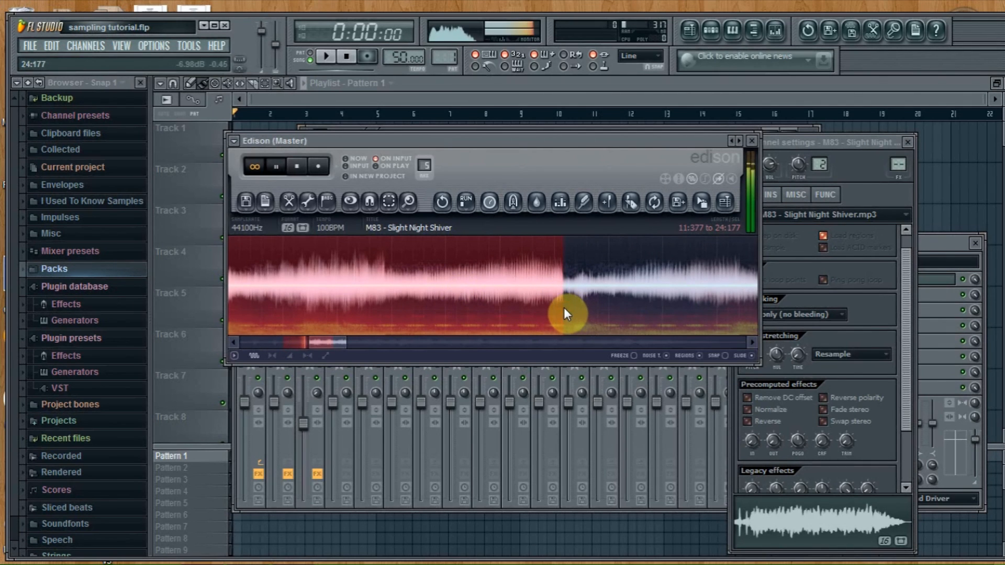
- Fine-tune the looping selection's start, trying about 11:406 and settling on about 11:256
{"action": "left_click_drag", "start_coordinate": [325, 340], "coordinate": [289, 348]}
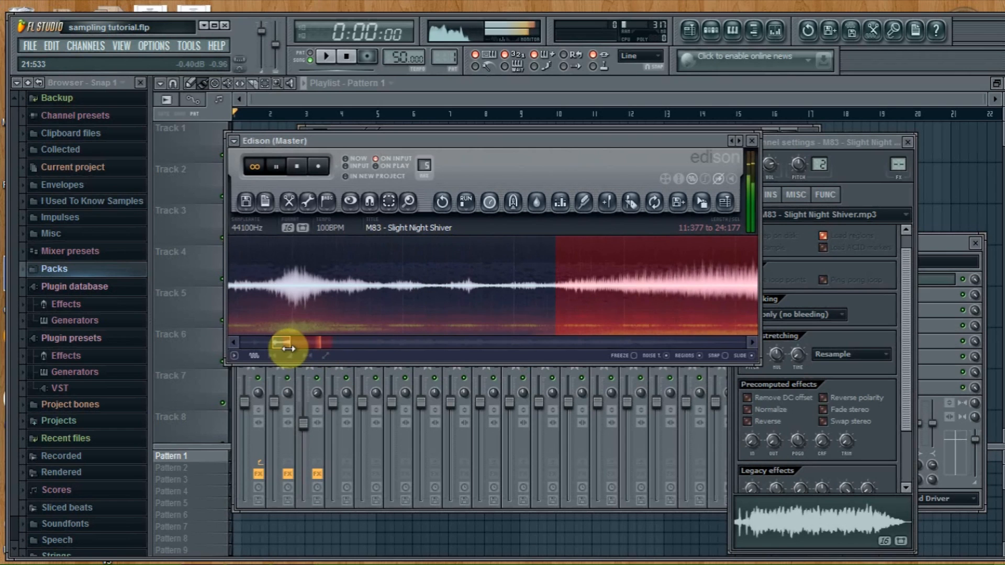
{"action": "left_click_drag", "start_coordinate": [555, 296], "coordinate": [560, 297]}
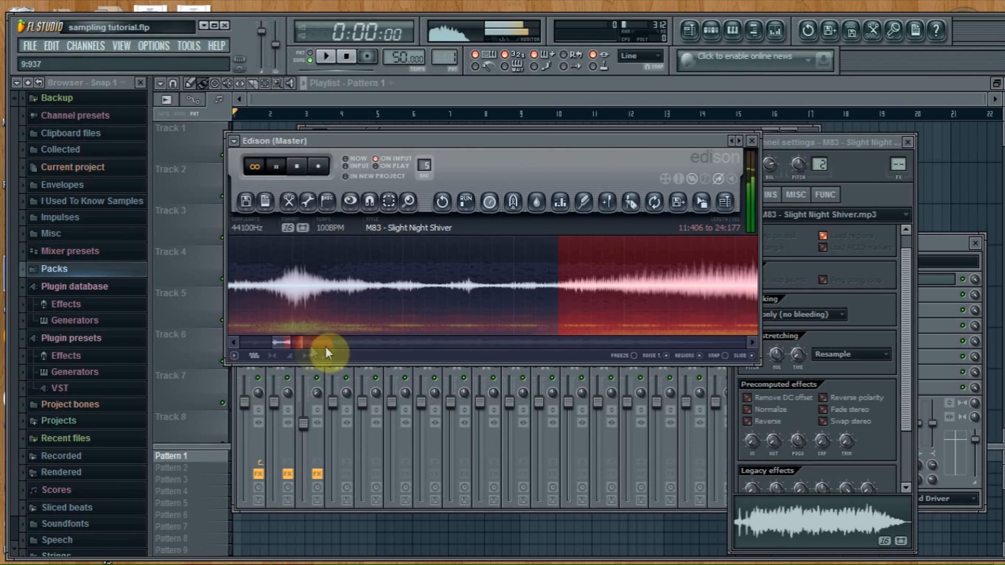
{"action": "mouse_move", "coordinate": [283, 345]}
{"action": "left_mouse_down"}
{"action": "mouse_move", "coordinate": [331, 341]}
{"action": "mouse_move", "coordinate": [273, 346]}
{"action": "left_mouse_up"}
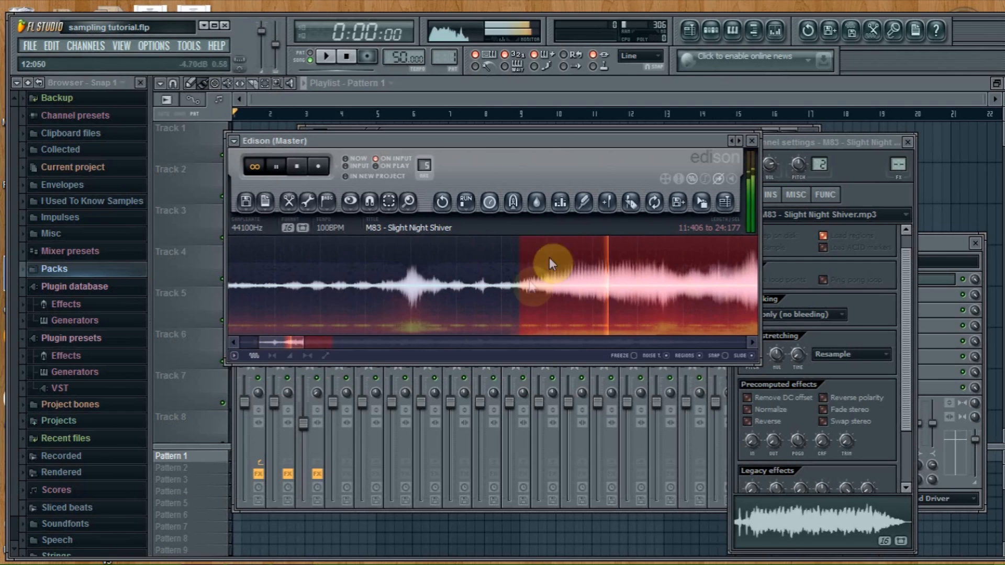
{"action": "left_click_drag", "start_coordinate": [519, 291], "coordinate": [511, 294]}
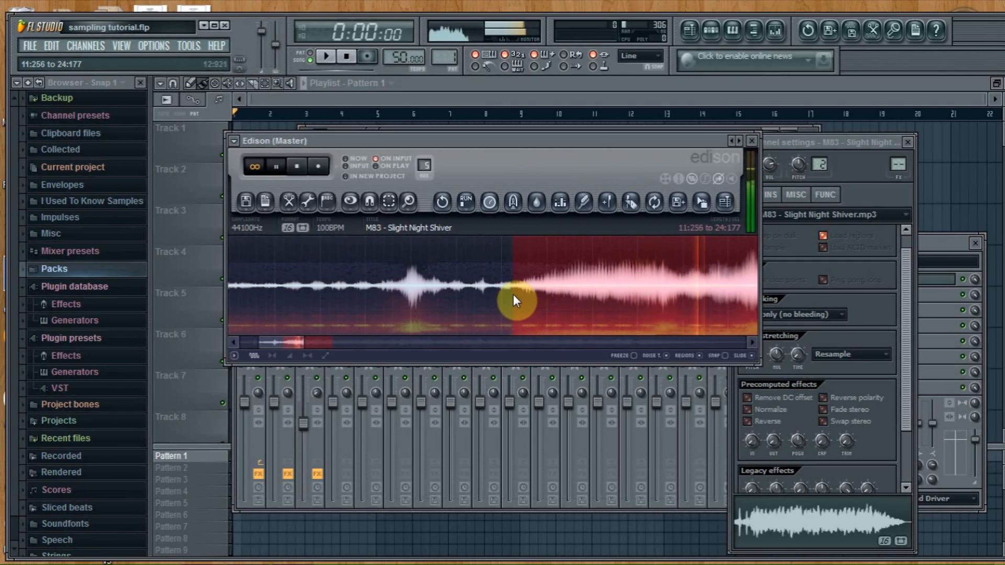
- Refine the looping selection in Edison so it starts at about 11:507 and ends at about 24:301
{"action": "left_click_drag", "start_coordinate": [511, 294], "coordinate": [519, 292]}
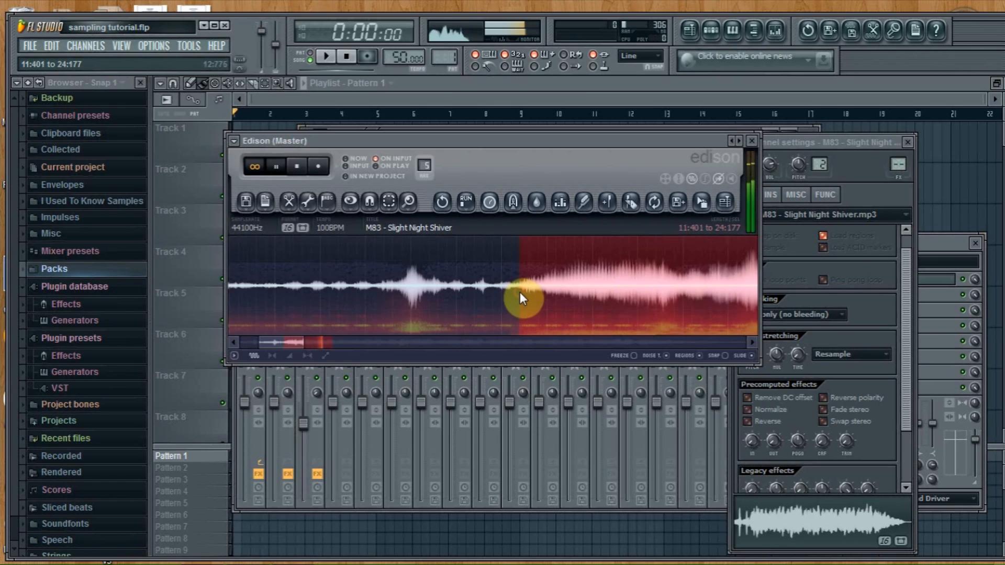
{"action": "left_click_drag", "start_coordinate": [287, 346], "coordinate": [381, 316]}
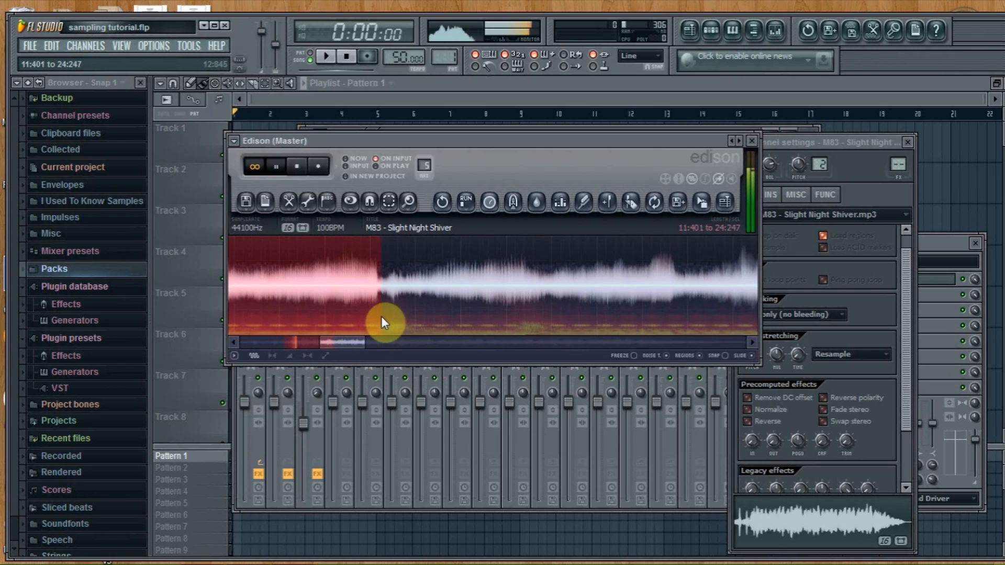
{"action": "left_click_drag", "start_coordinate": [357, 346], "coordinate": [331, 345]}
{"action": "mouse_move", "coordinate": [435, 277]}
{"action": "left_mouse_down"}
{"action": "mouse_move", "coordinate": [419, 276]}
{"action": "mouse_move", "coordinate": [425, 285]}
{"action": "left_mouse_up"}
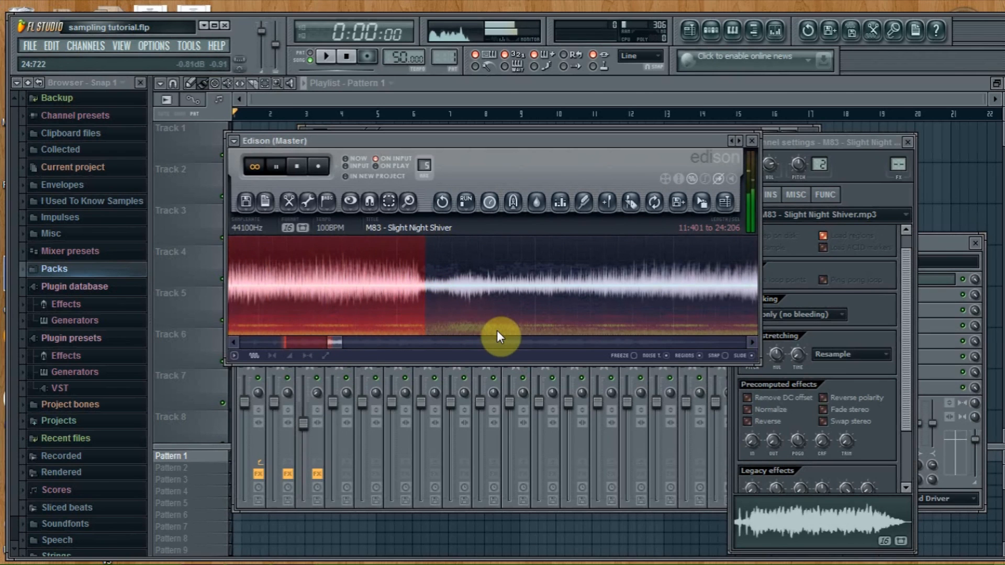
{"action": "left_click_drag", "start_coordinate": [425, 315], "coordinate": [438, 313]}
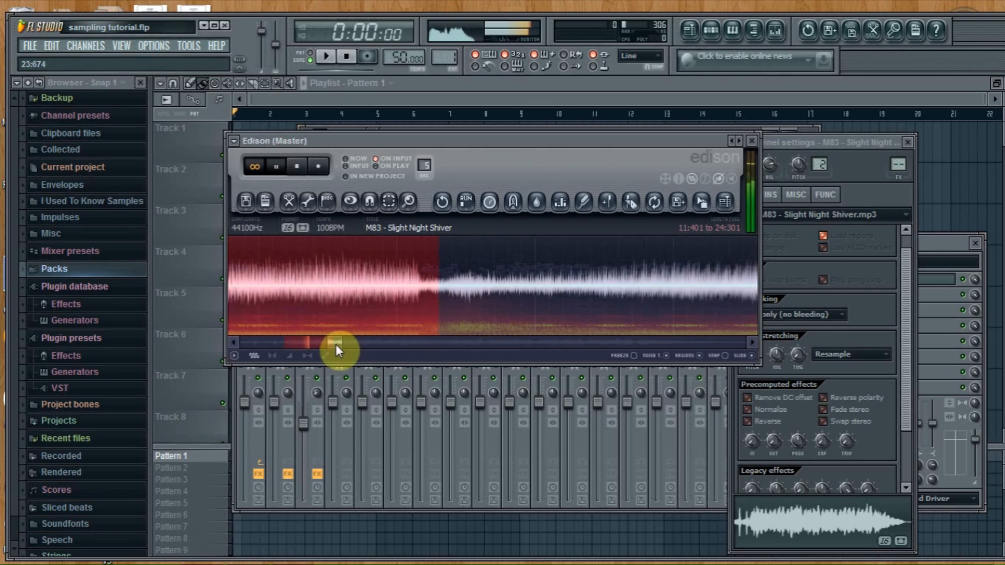
{"action": "left_click_drag", "start_coordinate": [334, 347], "coordinate": [287, 346]}
{"action": "left_click_drag", "start_coordinate": [355, 312], "coordinate": [364, 310]}
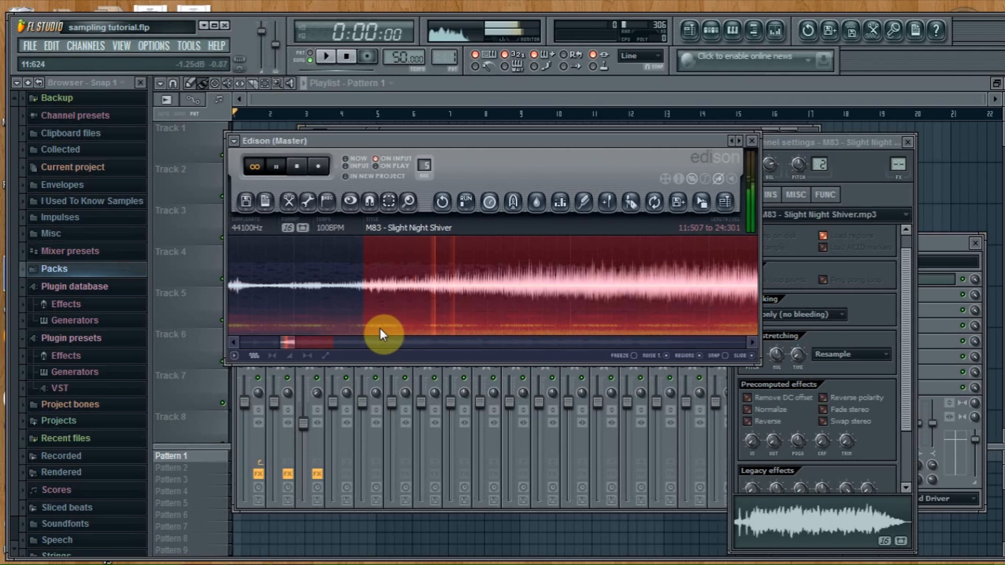
- Stop the loop and place the trimmed selection as an audio clip at bar 1 of Track 1 in the playlist
{"action": "left_click_drag", "start_coordinate": [295, 341], "coordinate": [343, 341]}
{"action": "left_click", "coordinate": [301, 167]}
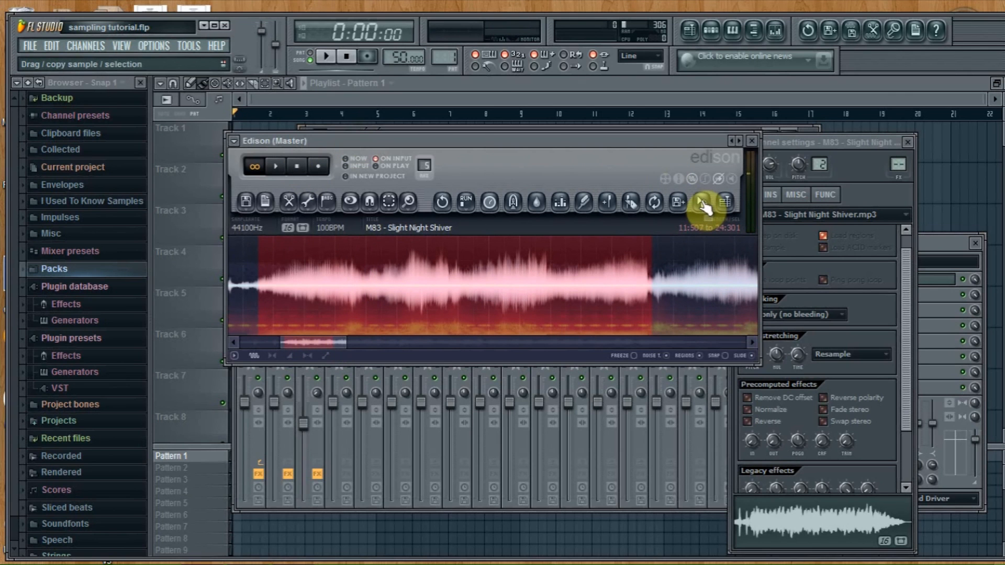
{"action": "left_click_drag", "start_coordinate": [704, 205], "coordinate": [231, 124]}
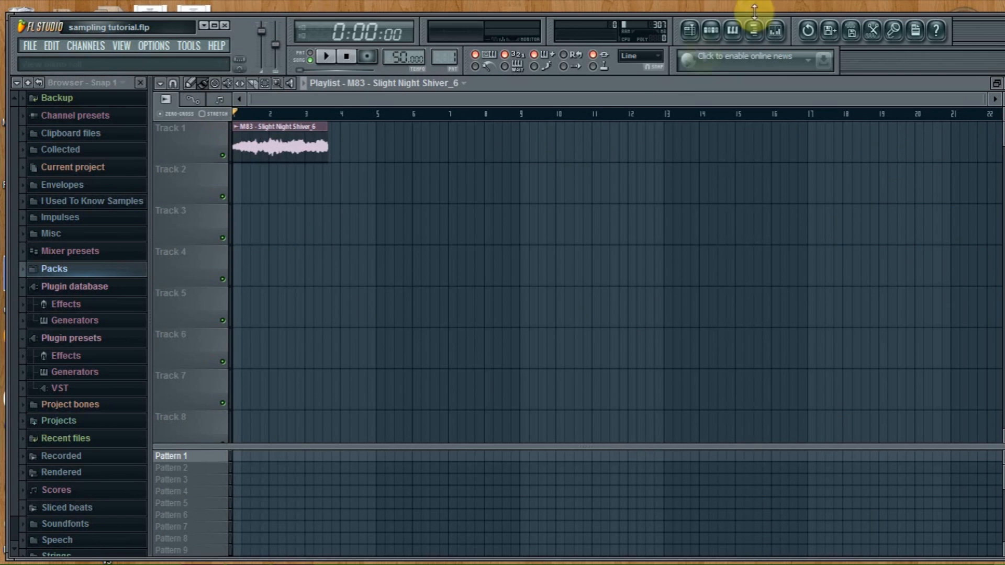
- Delete the two older M83 audio clip channels, keeping only the M83 - Slight Night Shiver_6 channel
{"action": "left_click", "coordinate": [710, 31]}
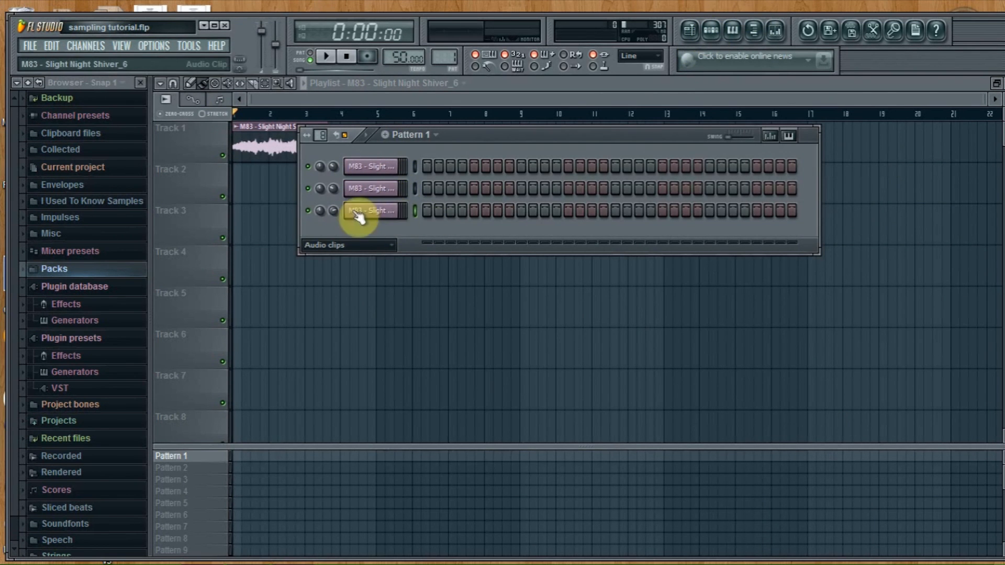
{"action": "left_click", "coordinate": [415, 166]}
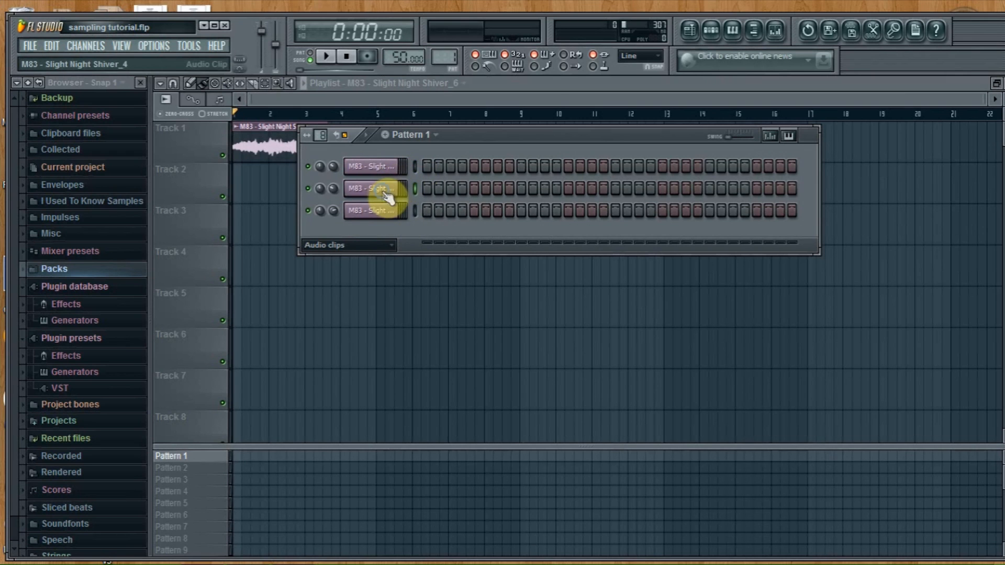
{"action": "right_click", "coordinate": [395, 188]}
{"action": "left_click", "coordinate": [429, 380]}
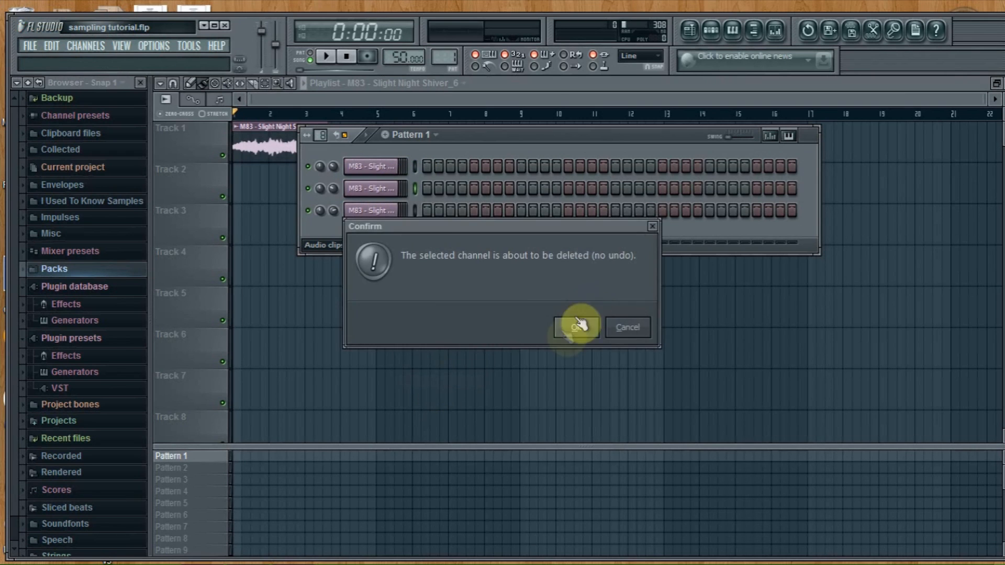
{"action": "left_click", "coordinate": [579, 325]}
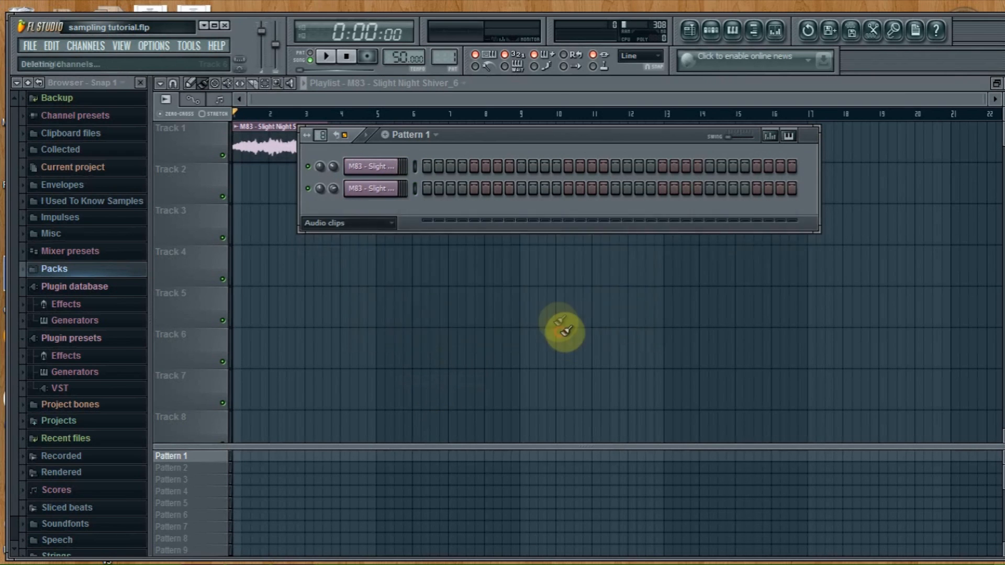
{"action": "right_click", "coordinate": [389, 167]}
{"action": "left_click", "coordinate": [450, 358]}
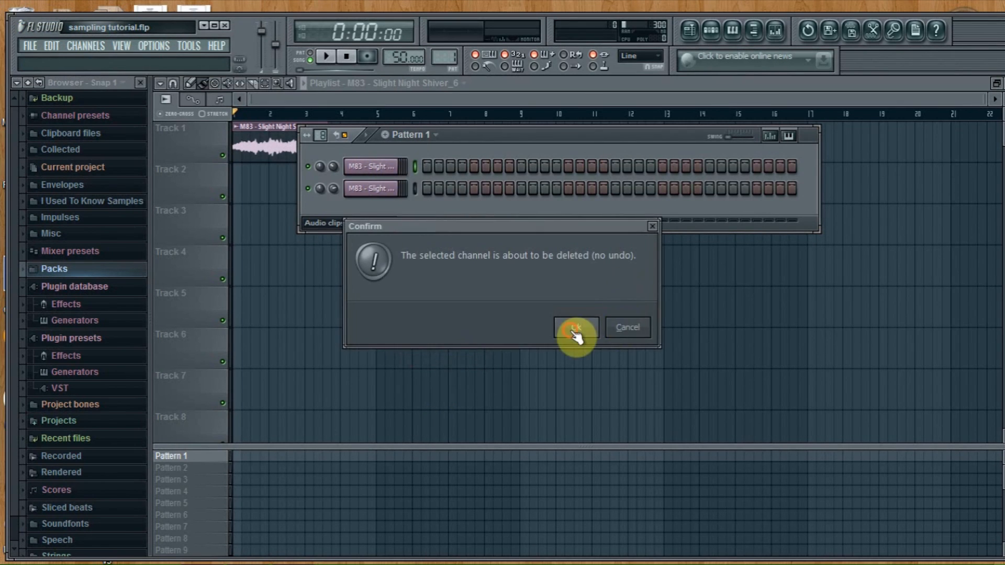
{"action": "left_click", "coordinate": [574, 328]}
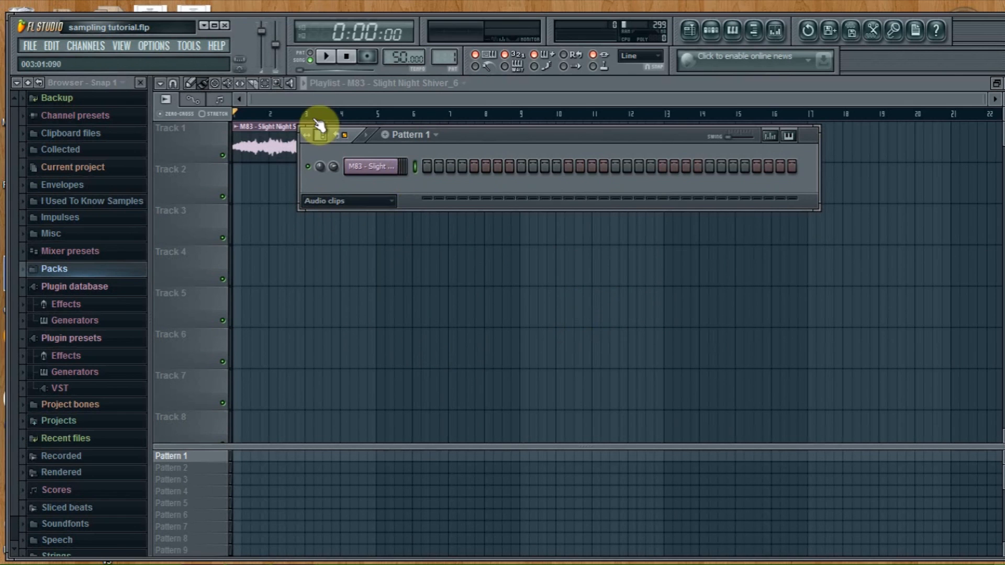
- Play the new clip in the playlist, stop it, and move the channel window clear of the clip
{"action": "left_click", "coordinate": [325, 56]}
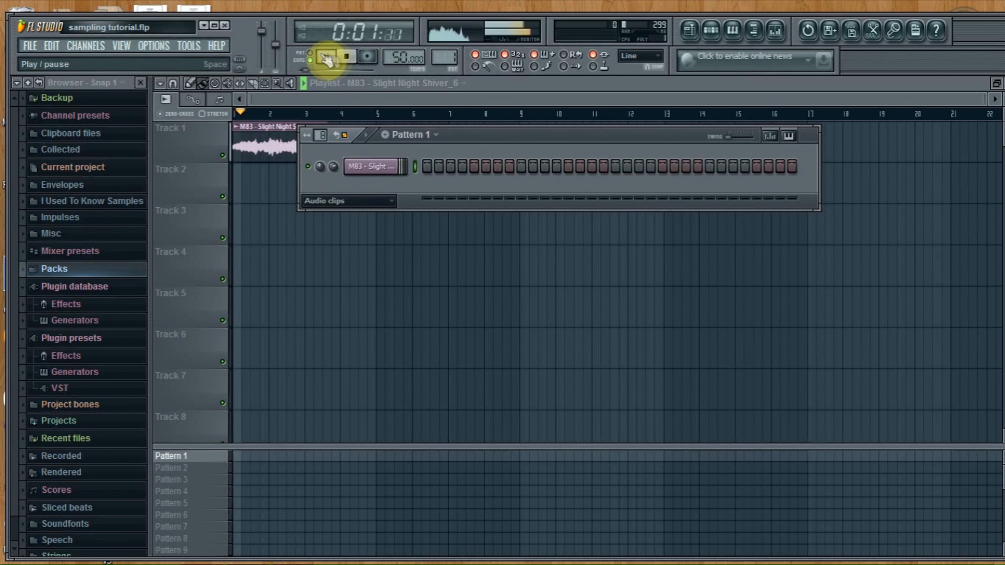
{"action": "left_click", "coordinate": [348, 58]}
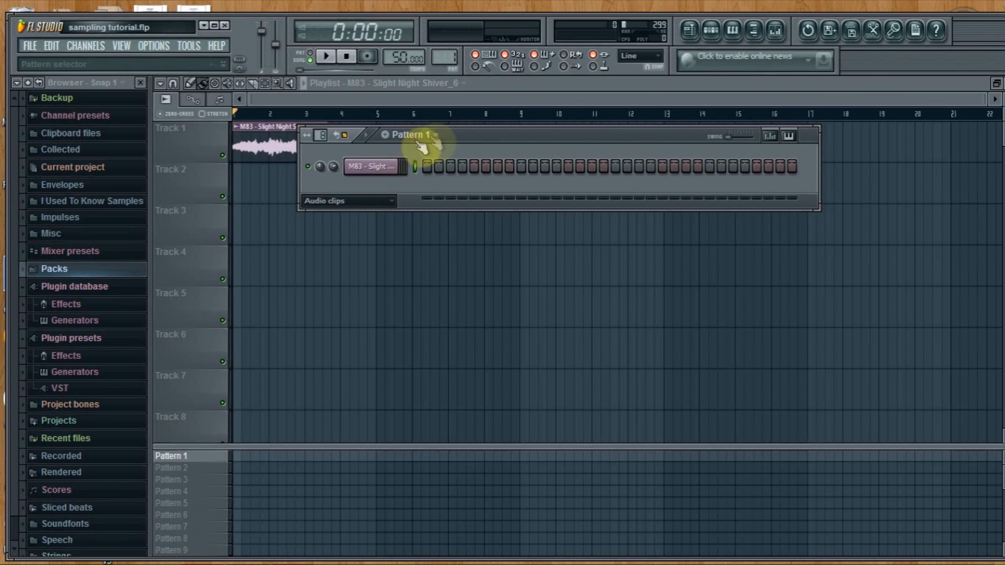
{"action": "left_click_drag", "start_coordinate": [464, 131], "coordinate": [483, 295]}
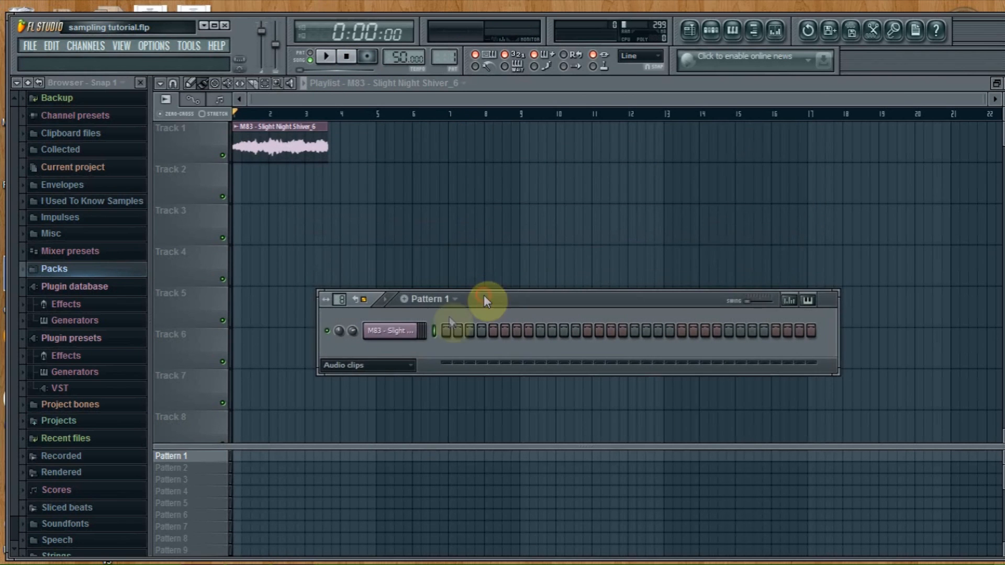
- Set the M83 channel's stretching method to Pro default and time-stretch the clip to end at bar 5
{"action": "left_click", "coordinate": [401, 331]}
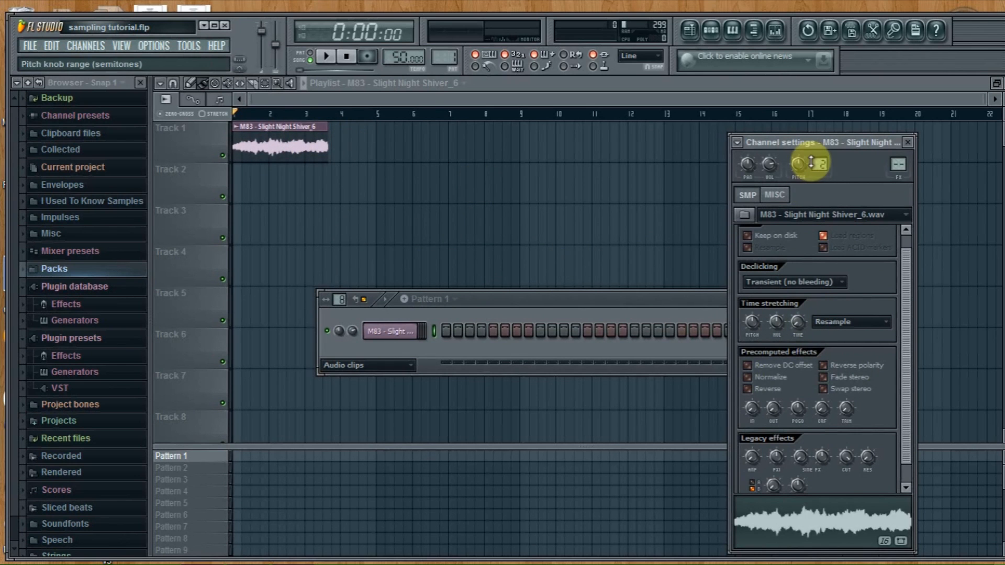
{"action": "left_click_drag", "start_coordinate": [801, 144], "coordinate": [786, 108]}
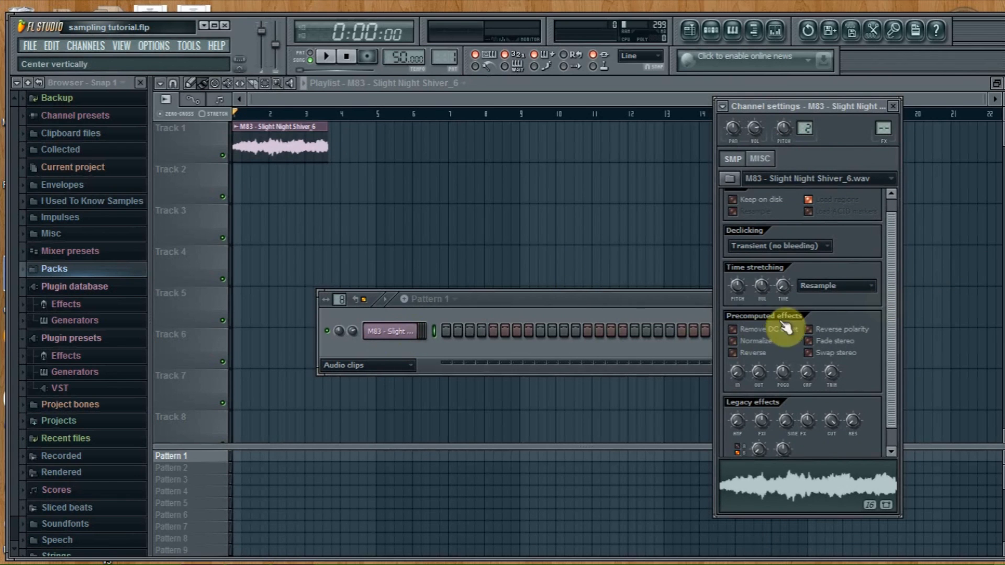
{"action": "left_click", "coordinate": [843, 288]}
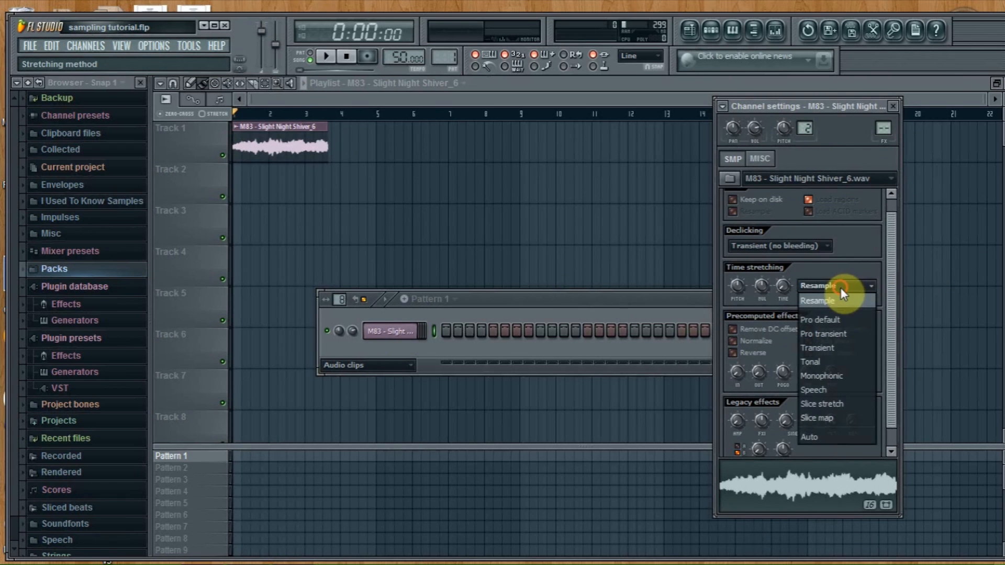
{"action": "left_click", "coordinate": [839, 320]}
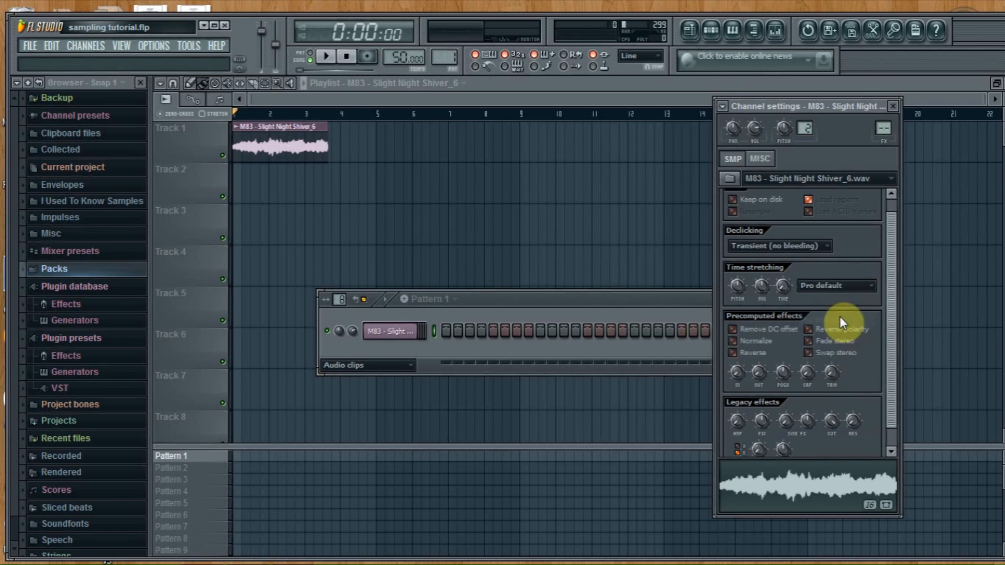
{"action": "left_click_drag", "start_coordinate": [783, 286], "coordinate": [783, 260]}
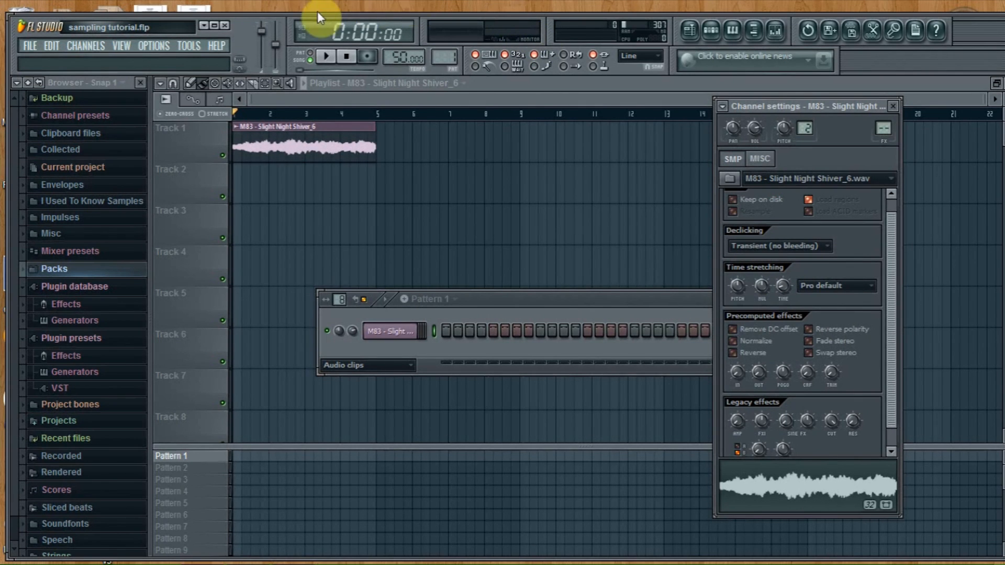
- Play the stretched M83 clip in song mode
{"action": "left_click", "coordinate": [314, 54]}
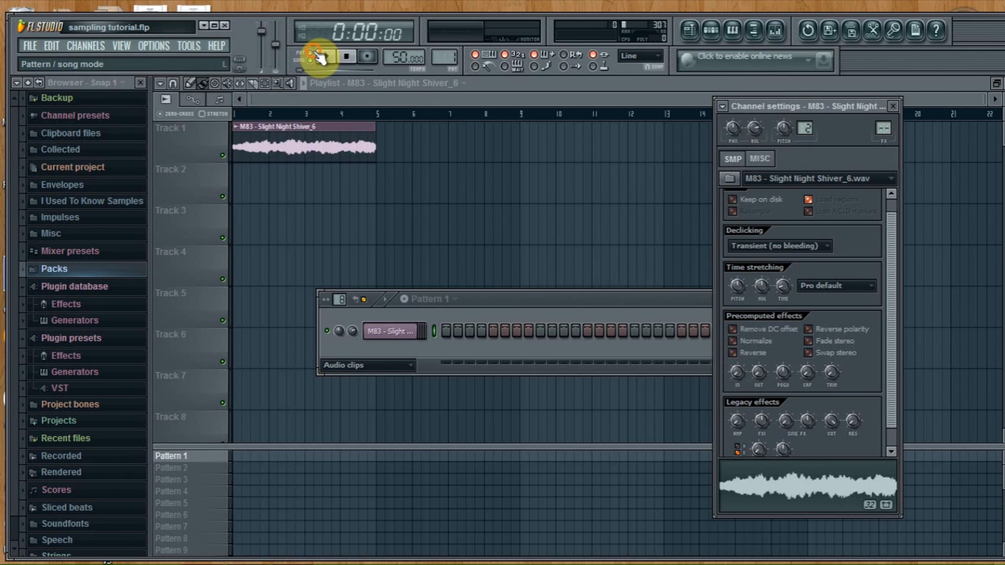
{"action": "left_click", "coordinate": [316, 56]}
{"action": "left_click", "coordinate": [328, 57]}
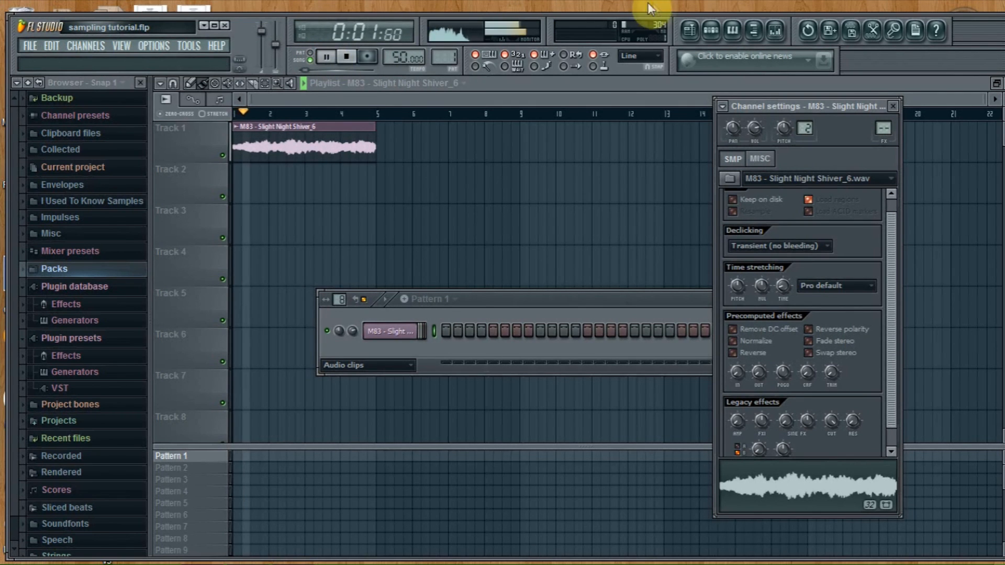
- Select Pattern 1 and place it twice in a row on Track 2, filling bars 1 to 4 under the M83 clip
{"action": "left_click", "coordinate": [713, 32]}
{"action": "left_click", "coordinate": [446, 299]}
{"action": "left_click", "coordinate": [438, 315]}
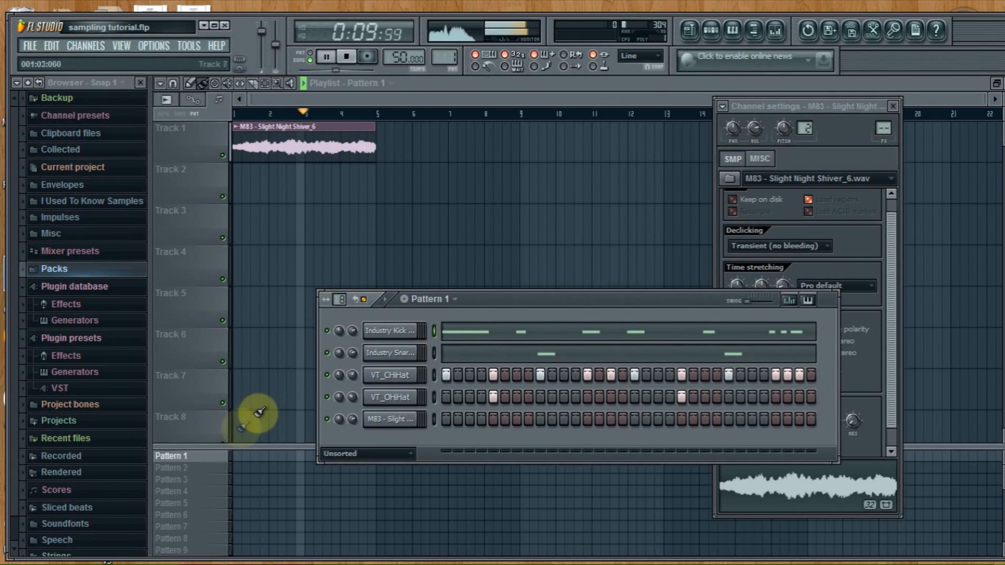
{"action": "left_click", "coordinate": [209, 459]}
{"action": "left_click", "coordinate": [250, 189]}
{"action": "left_click_drag", "start_coordinate": [252, 189], "coordinate": [243, 189]}
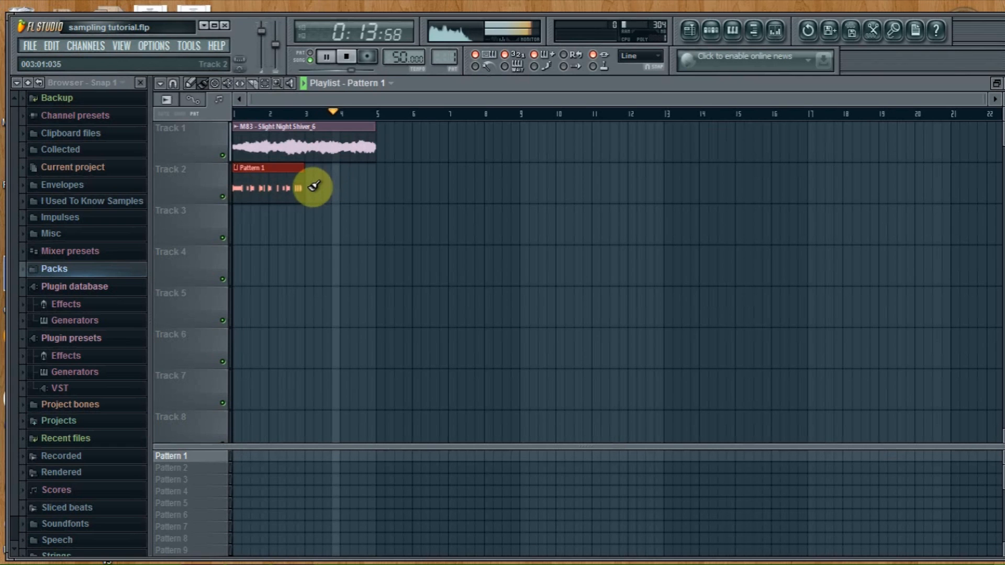
{"action": "left_click", "coordinate": [313, 186]}
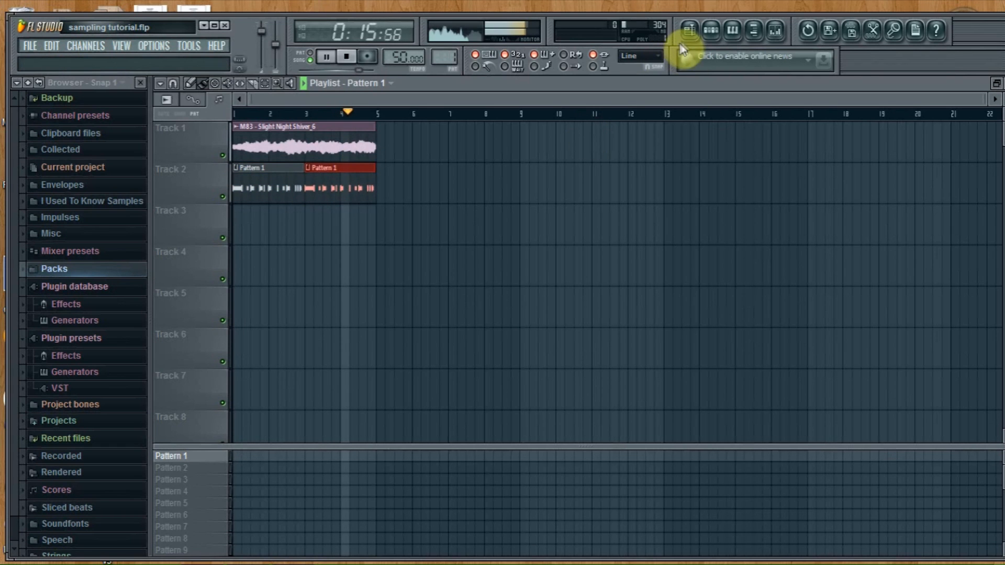
{"action": "left_click", "coordinate": [713, 30]}
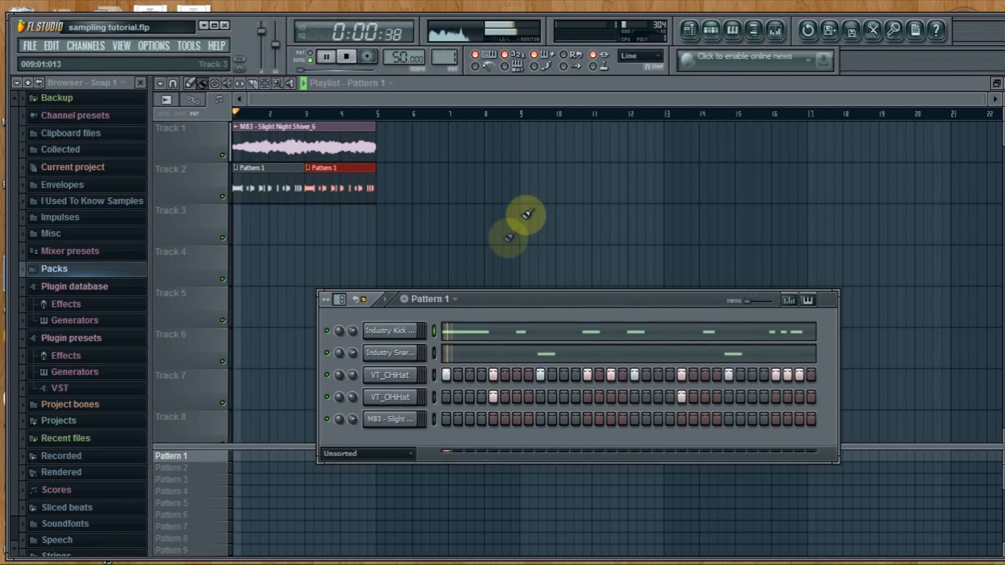
{"action": "left_click", "coordinate": [454, 299]}
{"action": "left_click", "coordinate": [447, 316]}
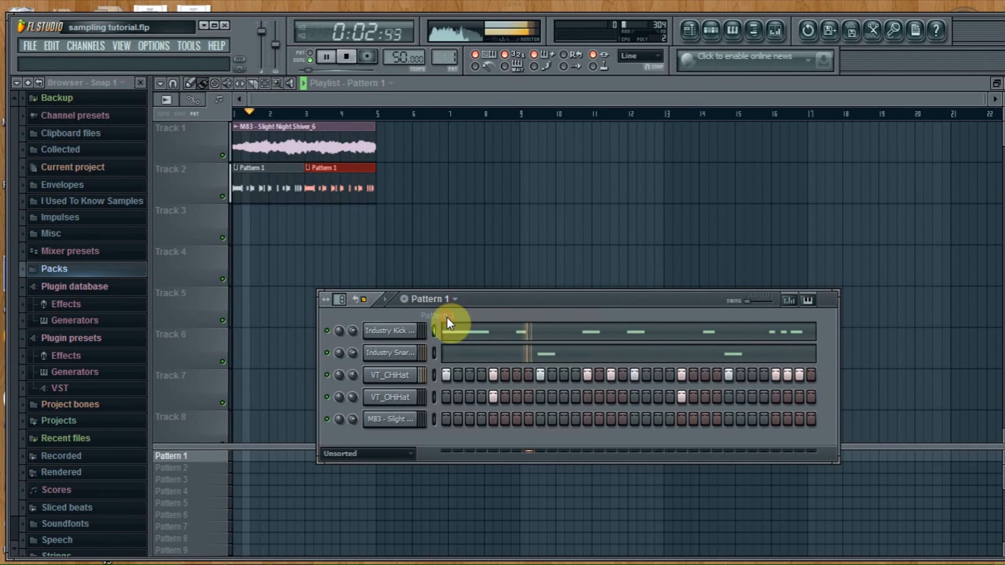
{"action": "left_click", "coordinate": [452, 302]}
{"action": "left_click", "coordinate": [443, 315]}
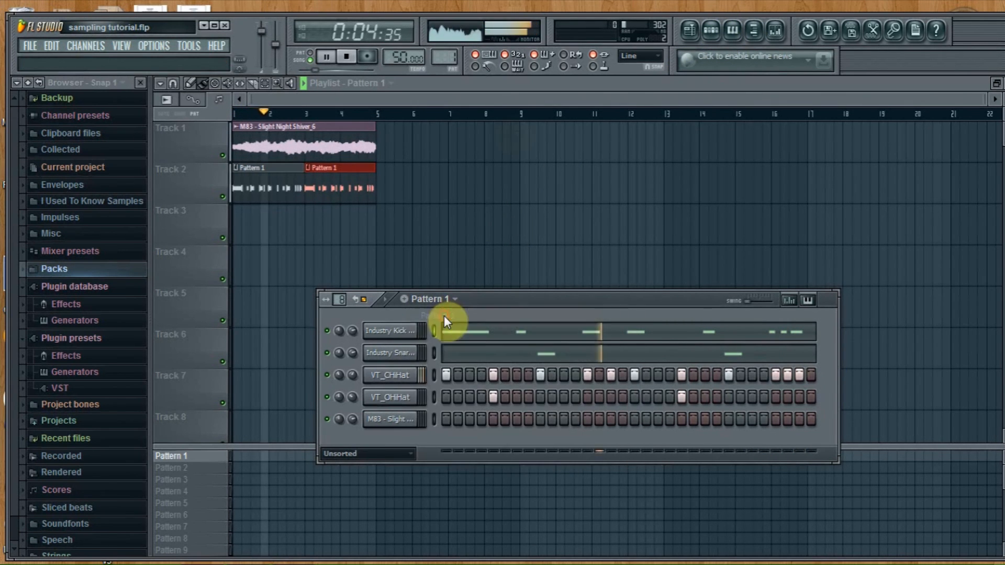
- Stop playback, set the project tempo to 100 BPM with all channels restretched, and play the song again
{"action": "key", "text": "space"}
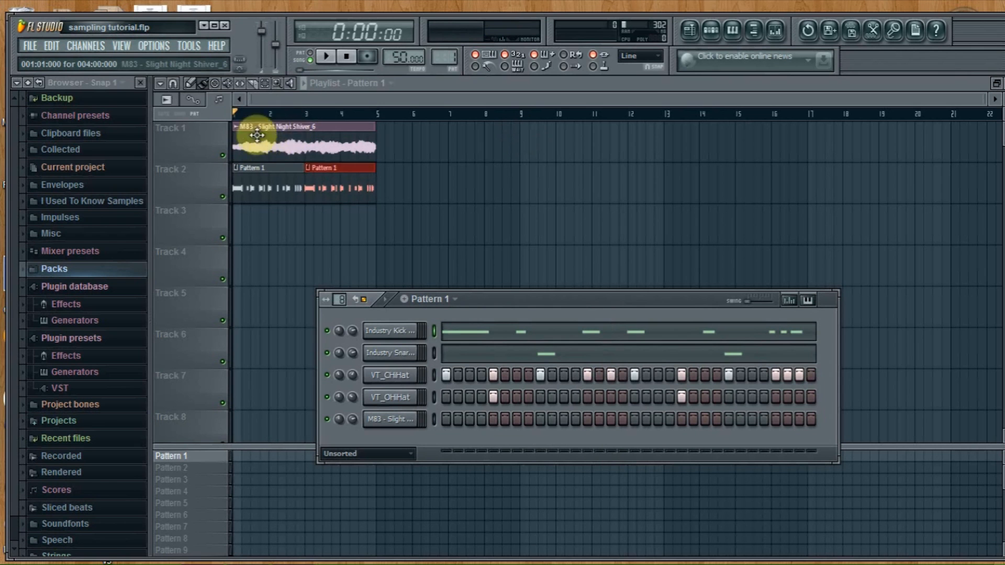
{"action": "right_click", "coordinate": [401, 63]}
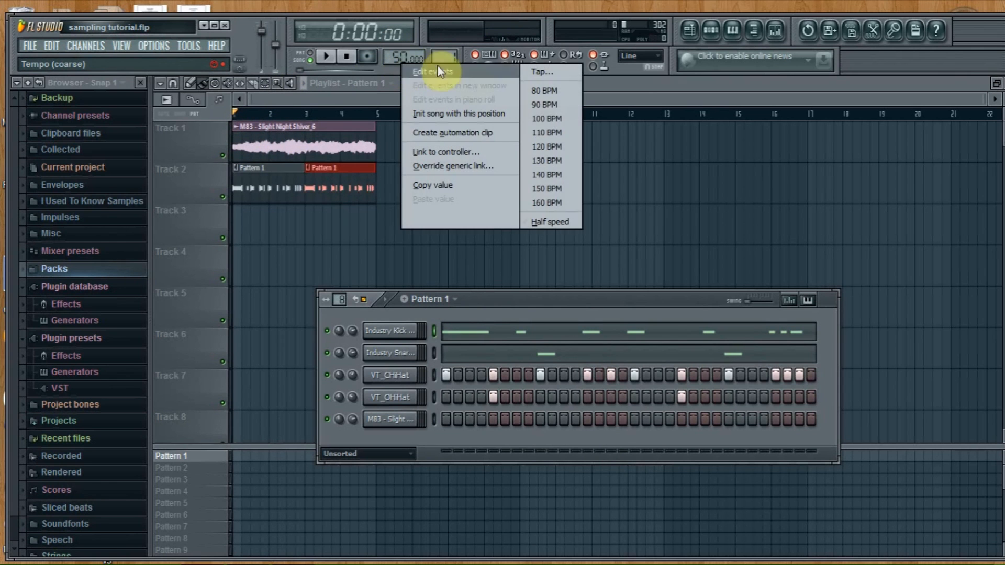
{"action": "left_click", "coordinate": [557, 119]}
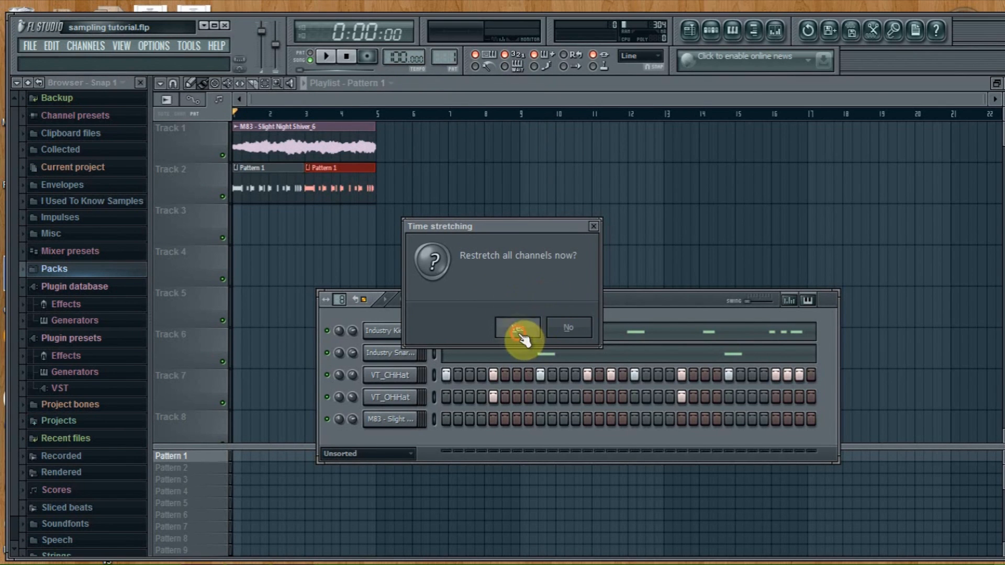
{"action": "left_click", "coordinate": [518, 329]}
{"action": "left_click", "coordinate": [328, 57]}
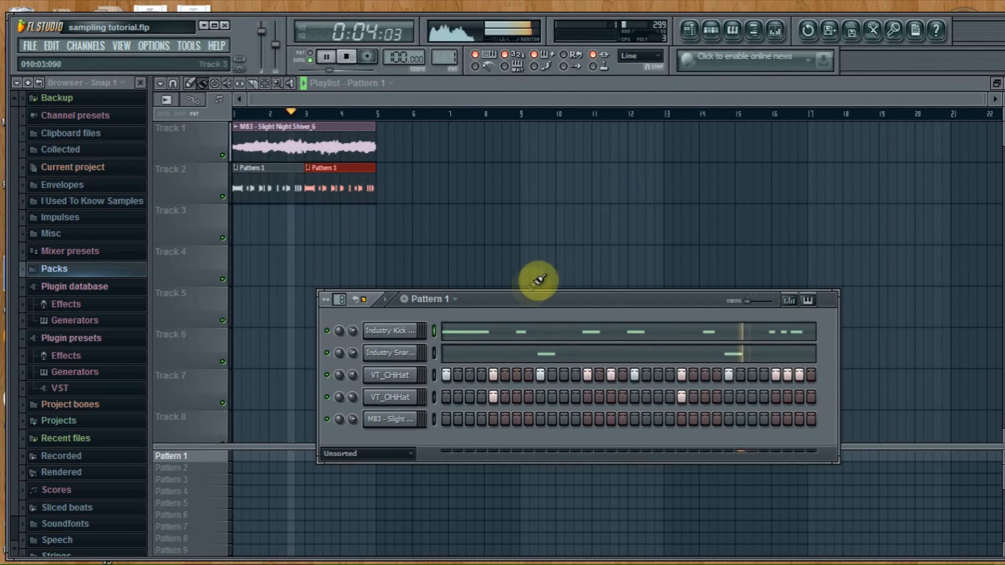
- Open the channel settings of the M83 - Slight Night Shiver clip on Track 1 and stop playback
{"action": "right_click", "coordinate": [236, 134]}
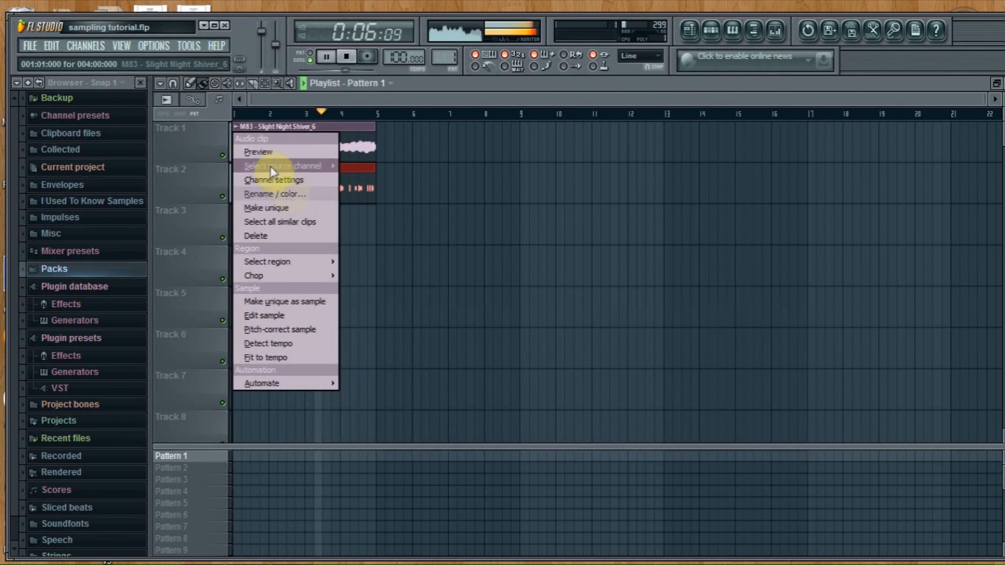
{"action": "left_click", "coordinate": [283, 180]}
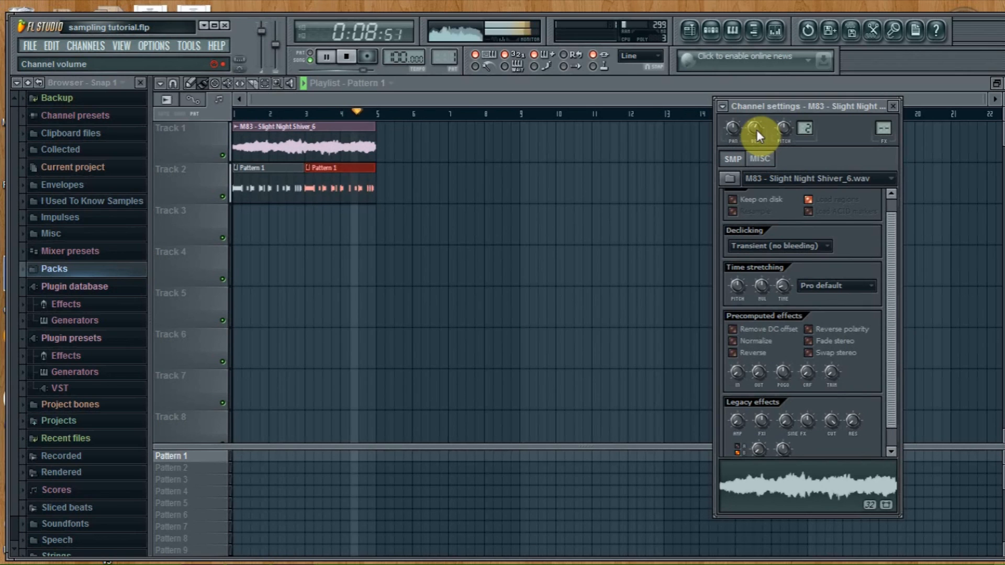
{"action": "key", "text": "space"}
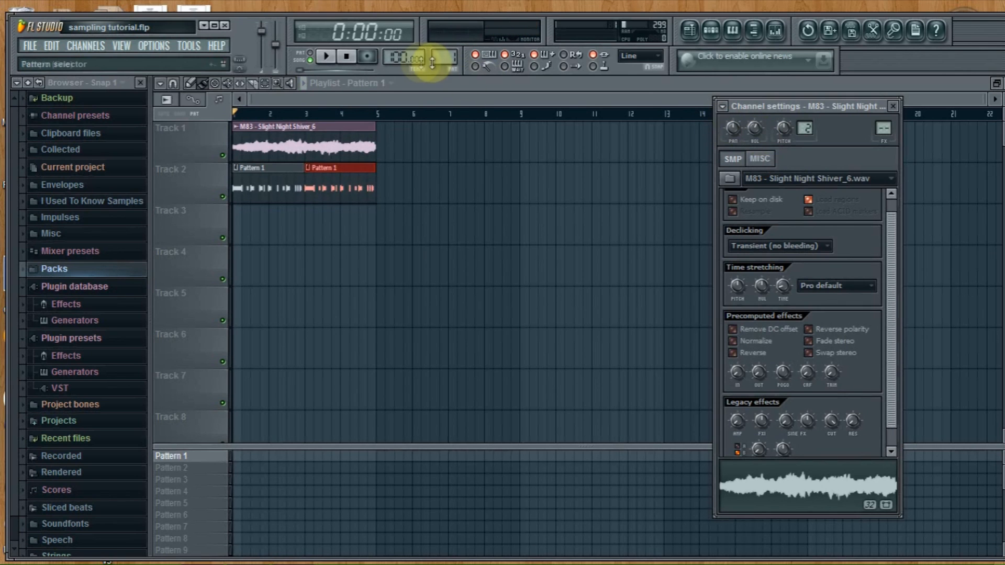
- Set the project tempo to 120 BPM with all channels restretched, and play the song briefly to check it
{"action": "right_click", "coordinate": [399, 57]}
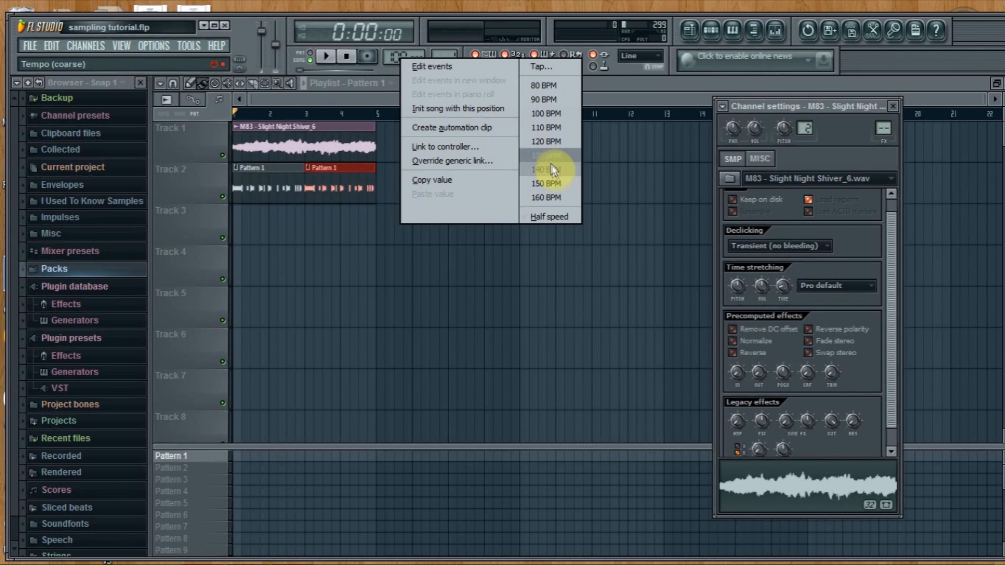
{"action": "left_click", "coordinate": [548, 142]}
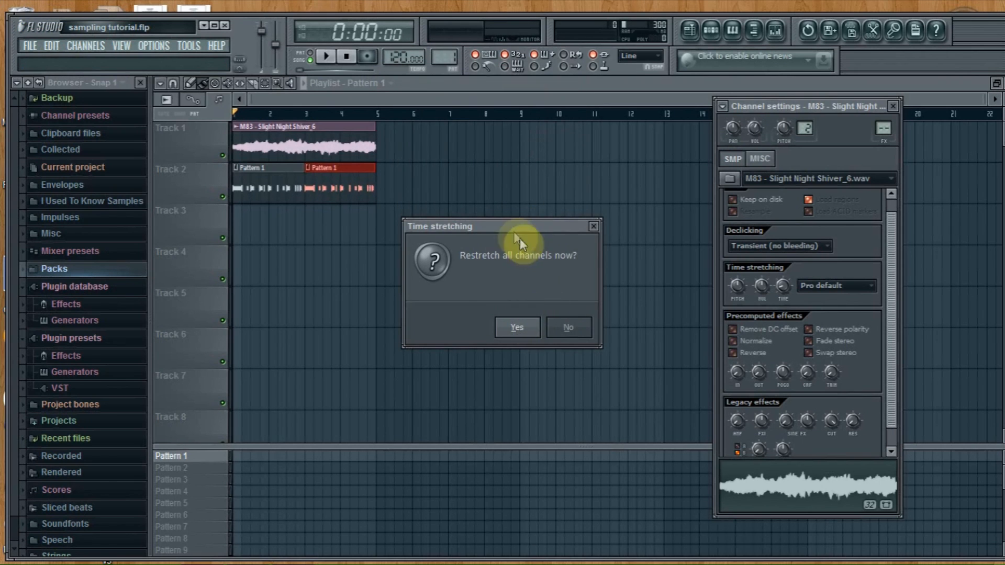
{"action": "left_click_drag", "start_coordinate": [503, 224], "coordinate": [500, 198]}
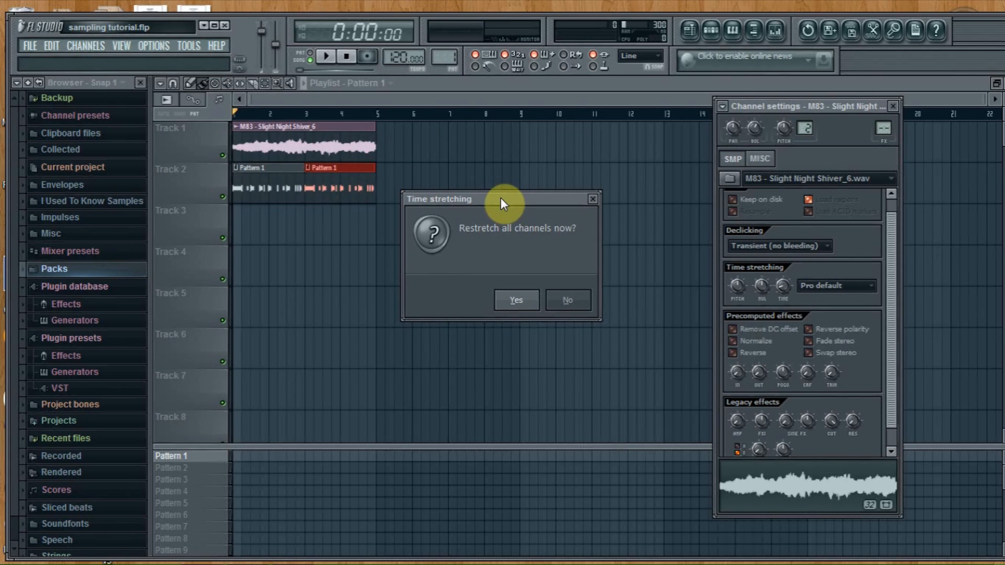
{"action": "left_click", "coordinate": [516, 300]}
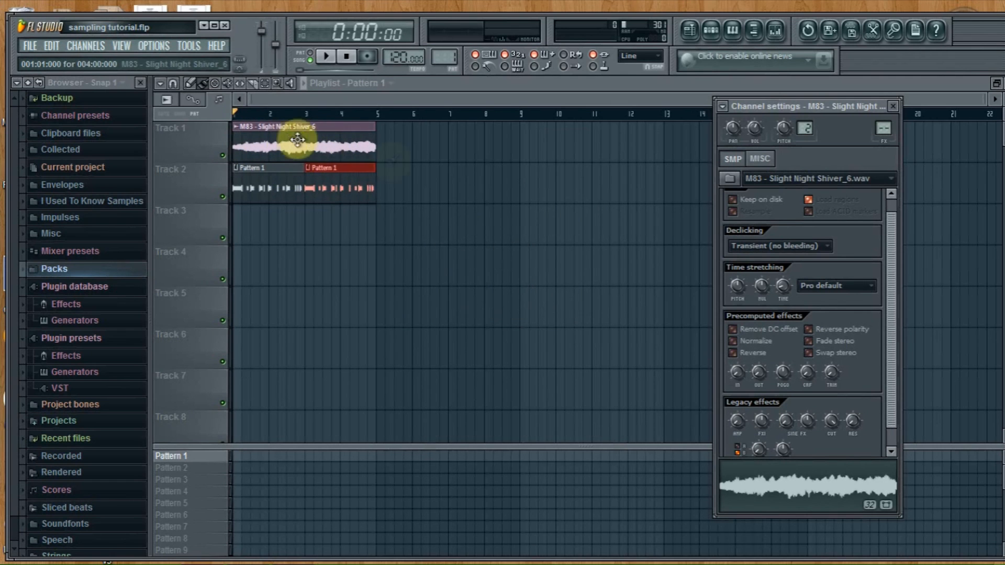
{"action": "key", "text": "space"}
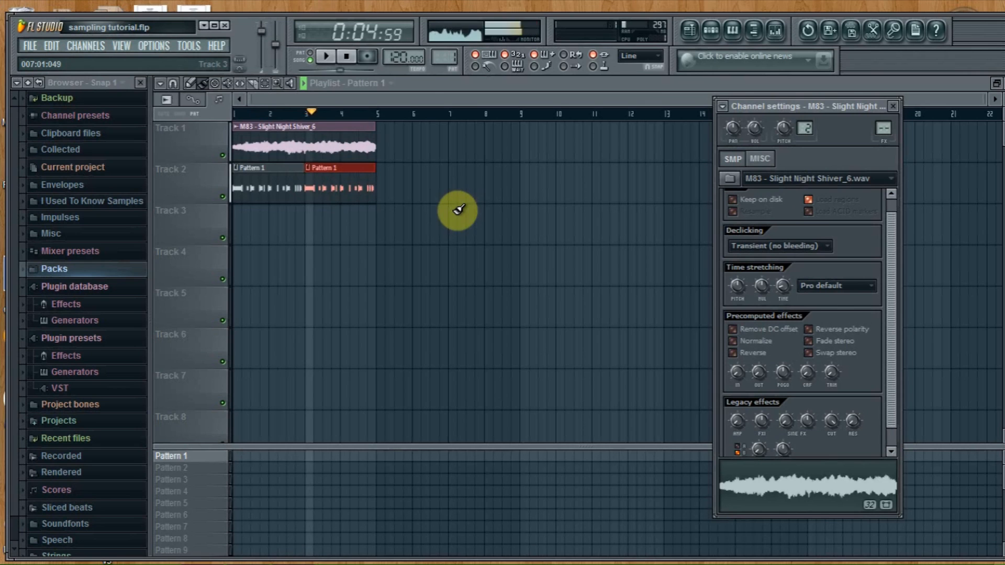
{"action": "key", "text": "space"}
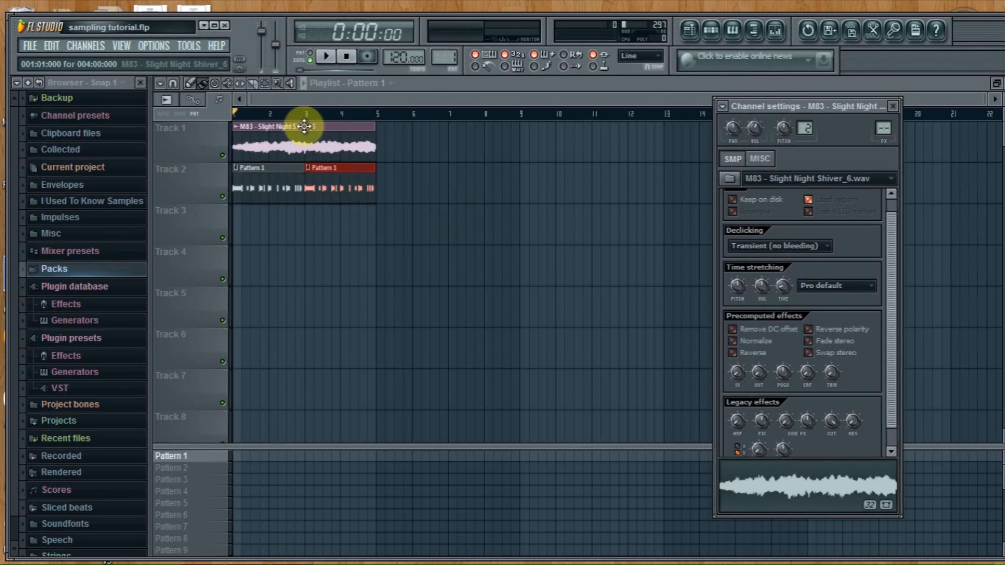